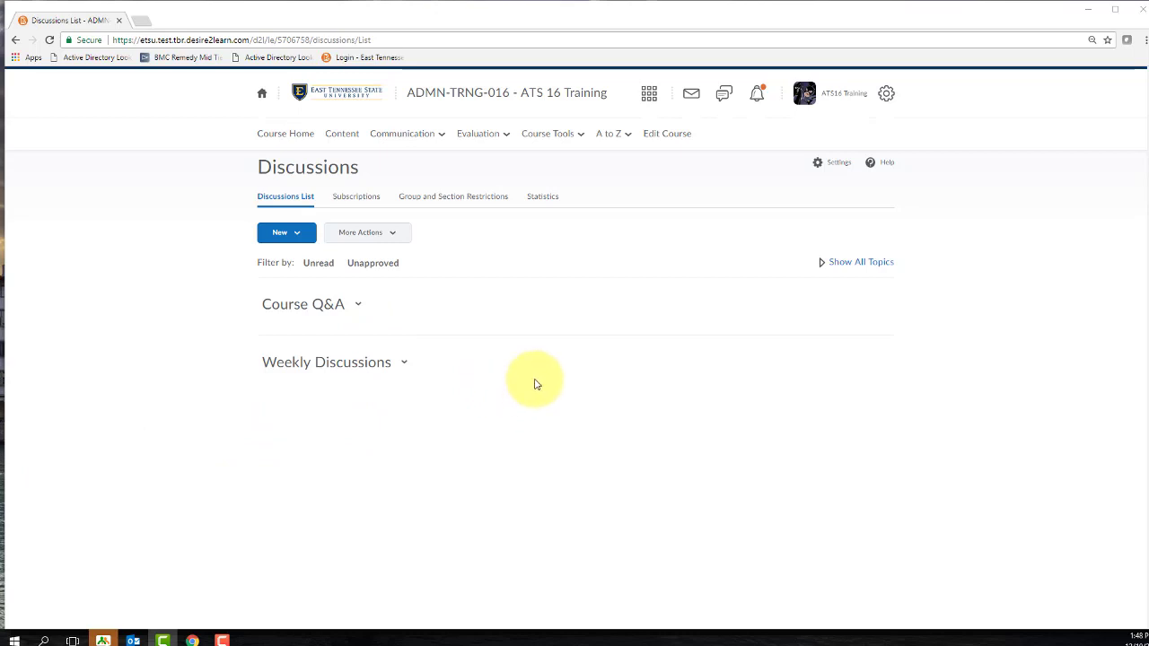
click(413, 135)
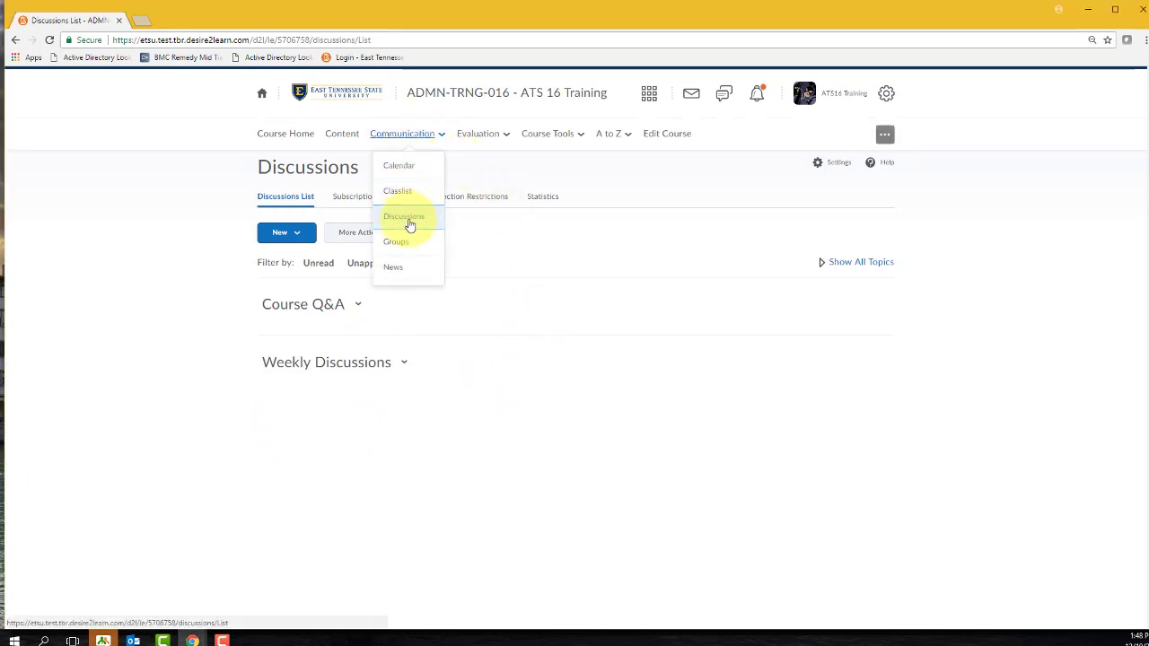
click(501, 135)
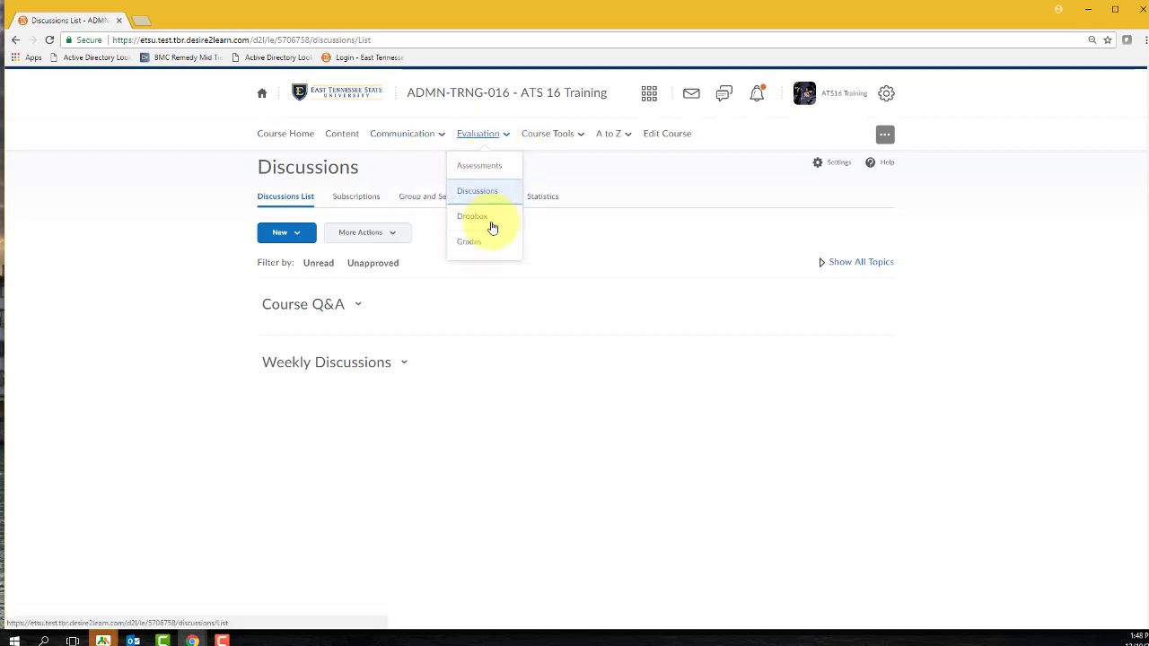
click(526, 454)
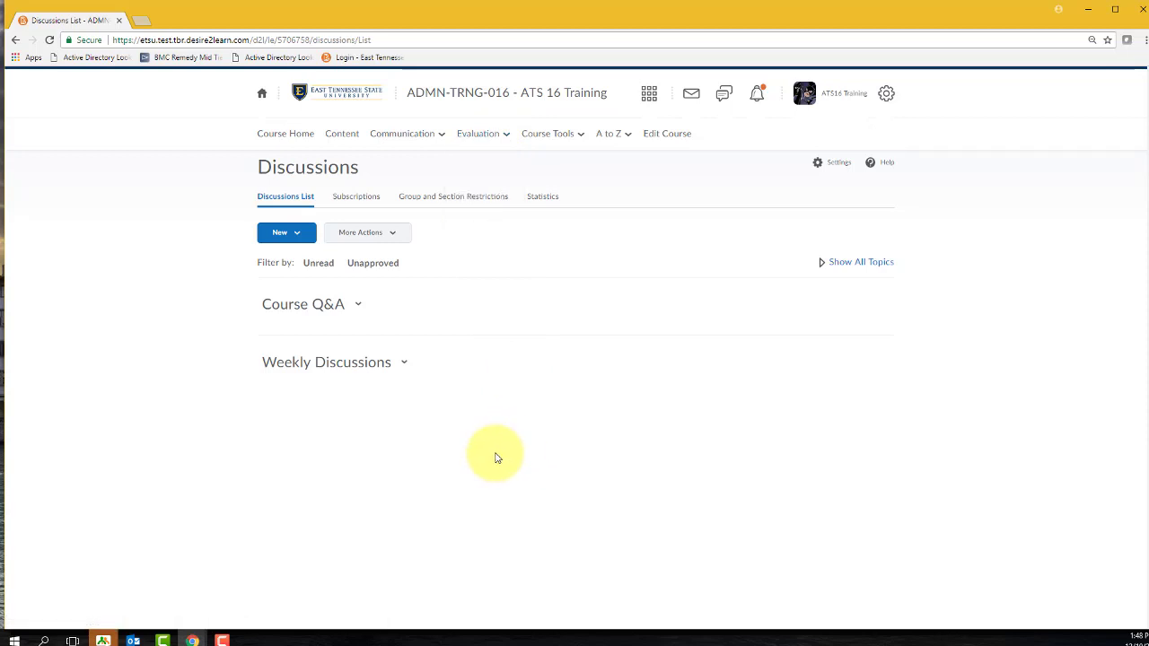
Start a new discussion topic and assign it to the Course Q&A forum.
click(285, 233)
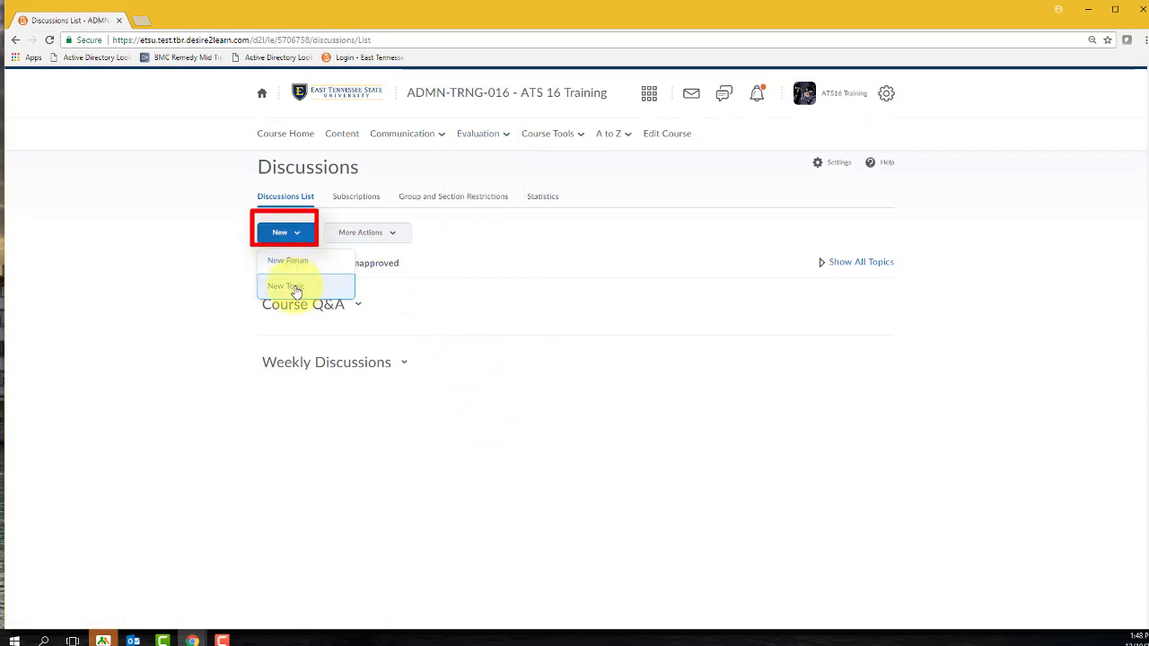
click(295, 290)
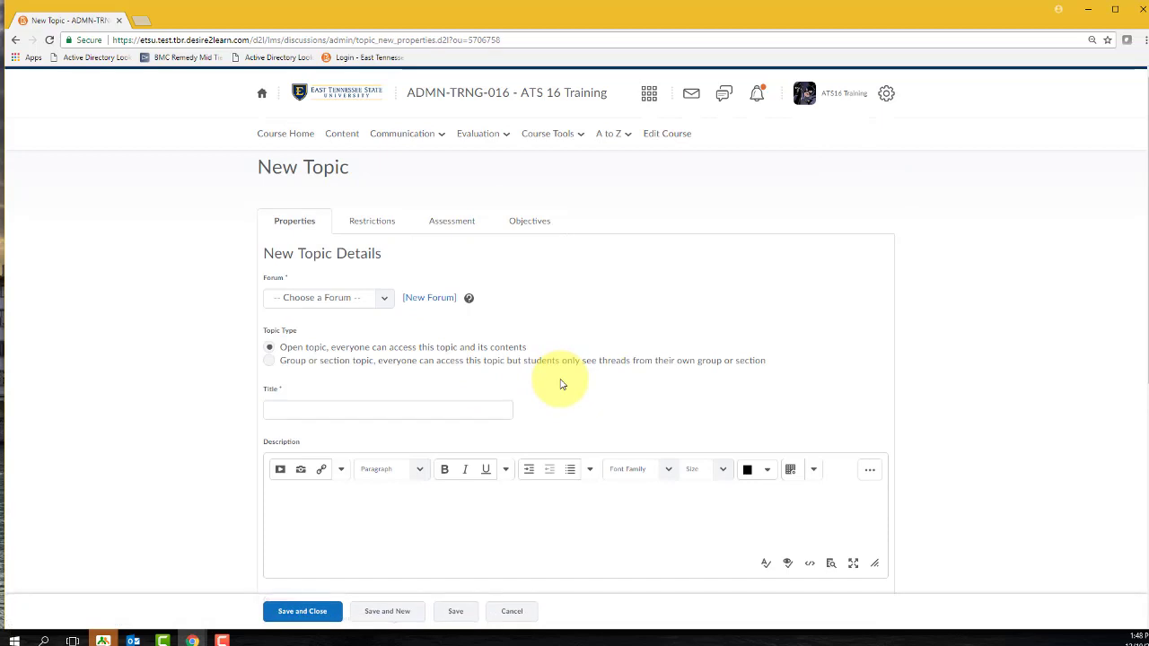
scroll(560, 385, down, 1)
click(359, 237)
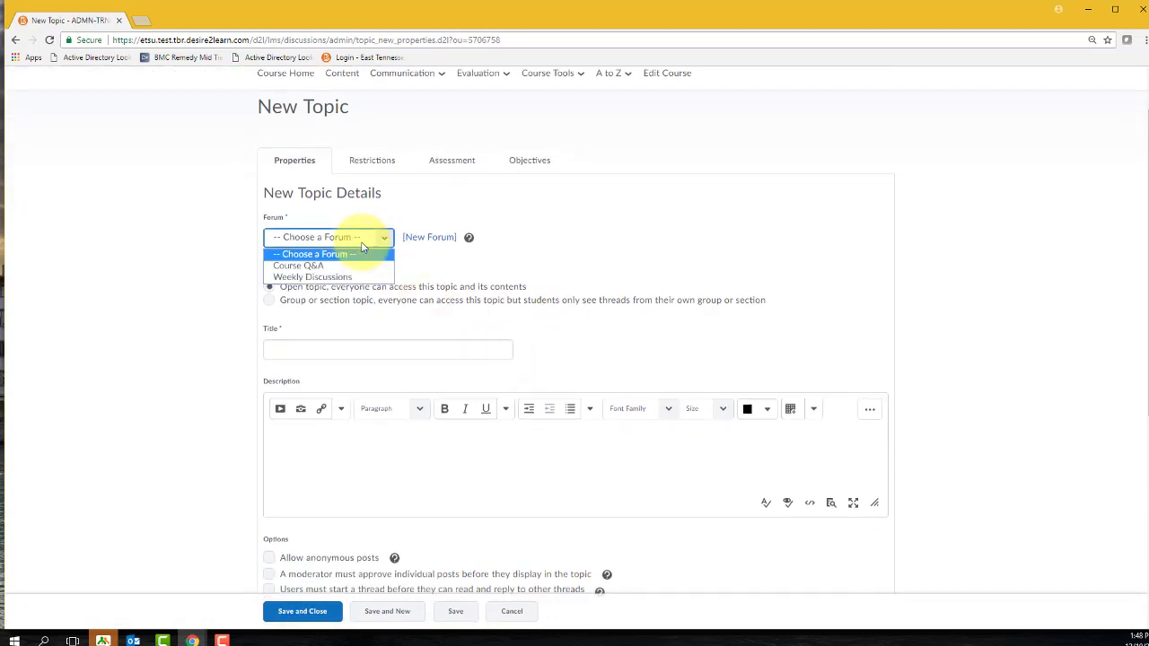
click(321, 269)
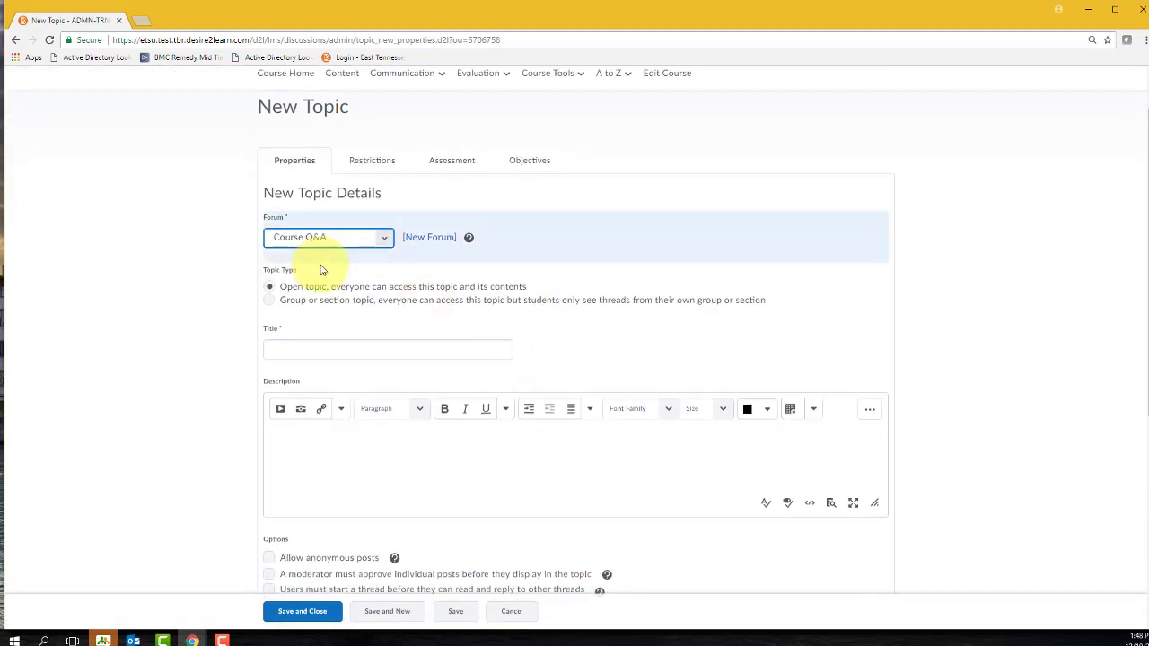
scroll(555, 316, down, 1)
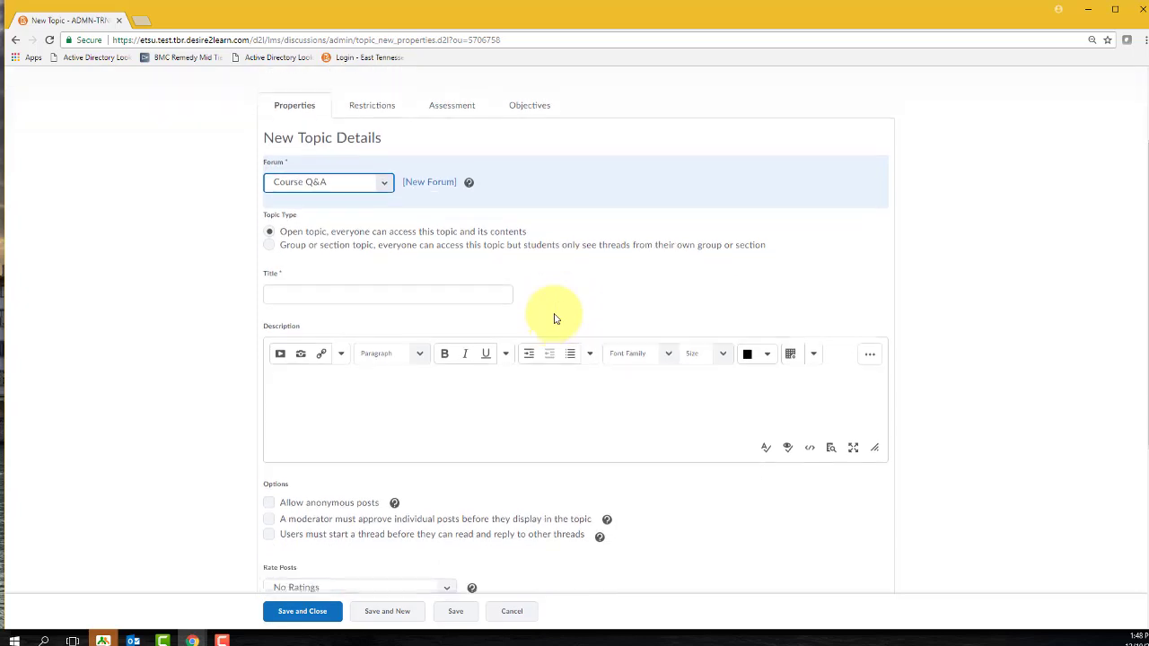
click(468, 291)
click(428, 177)
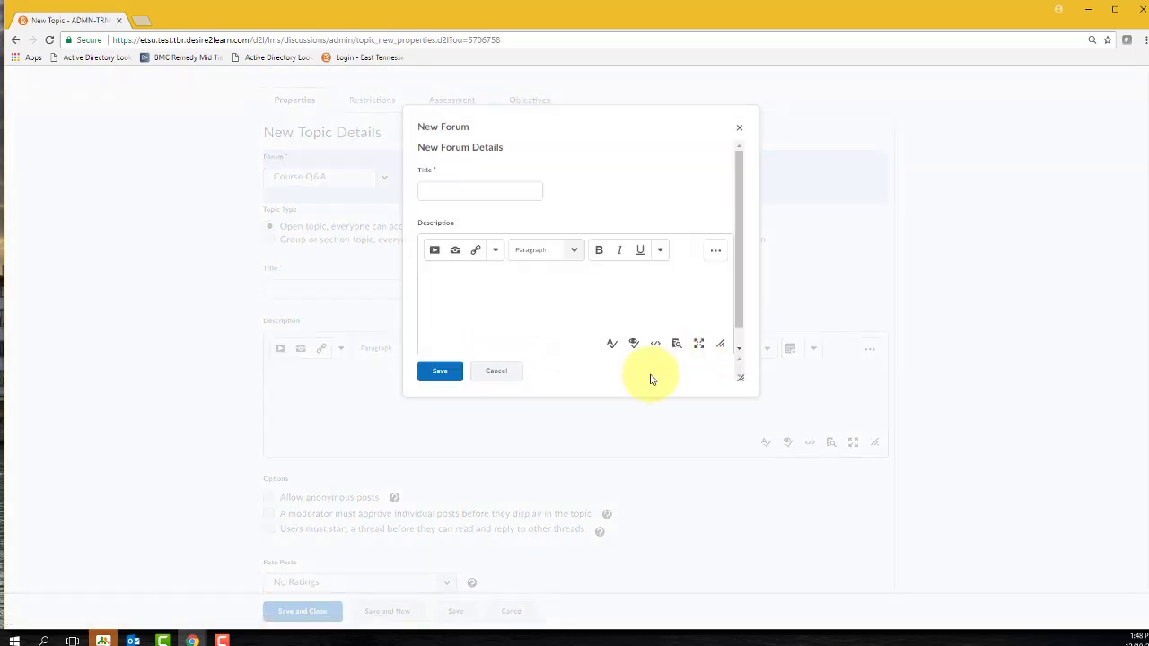
click(494, 375)
Title the topic "General Course Questions", describe it as "Questions about the course or the D2L site.", and save and close it.
click(346, 286)
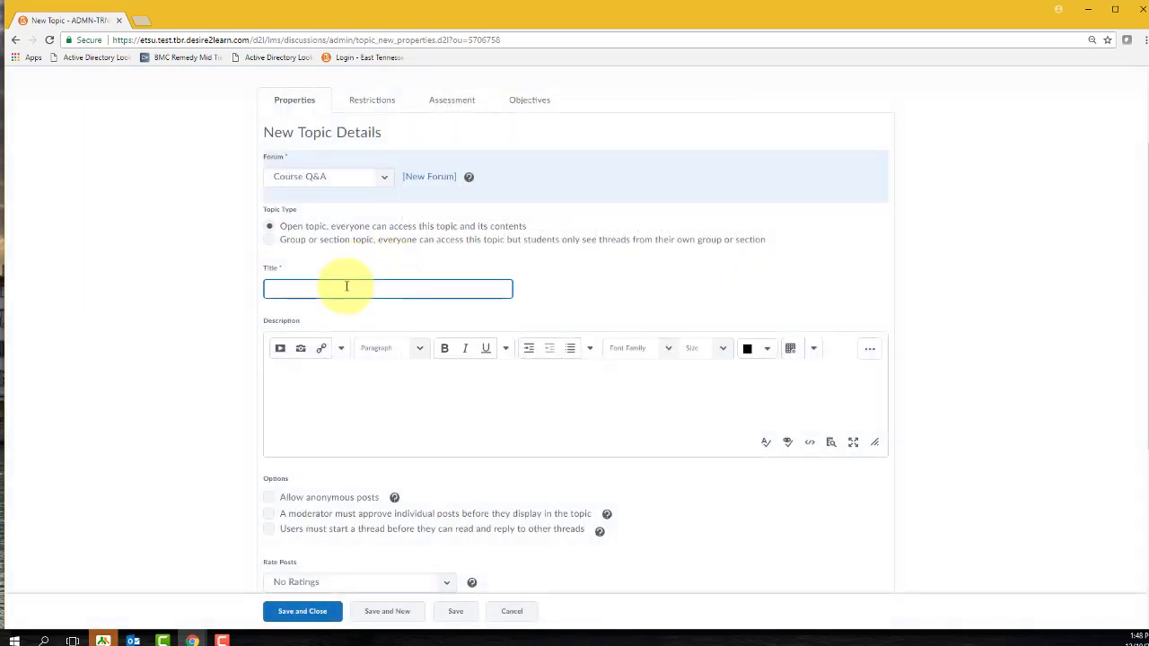
text(General Course Questions)
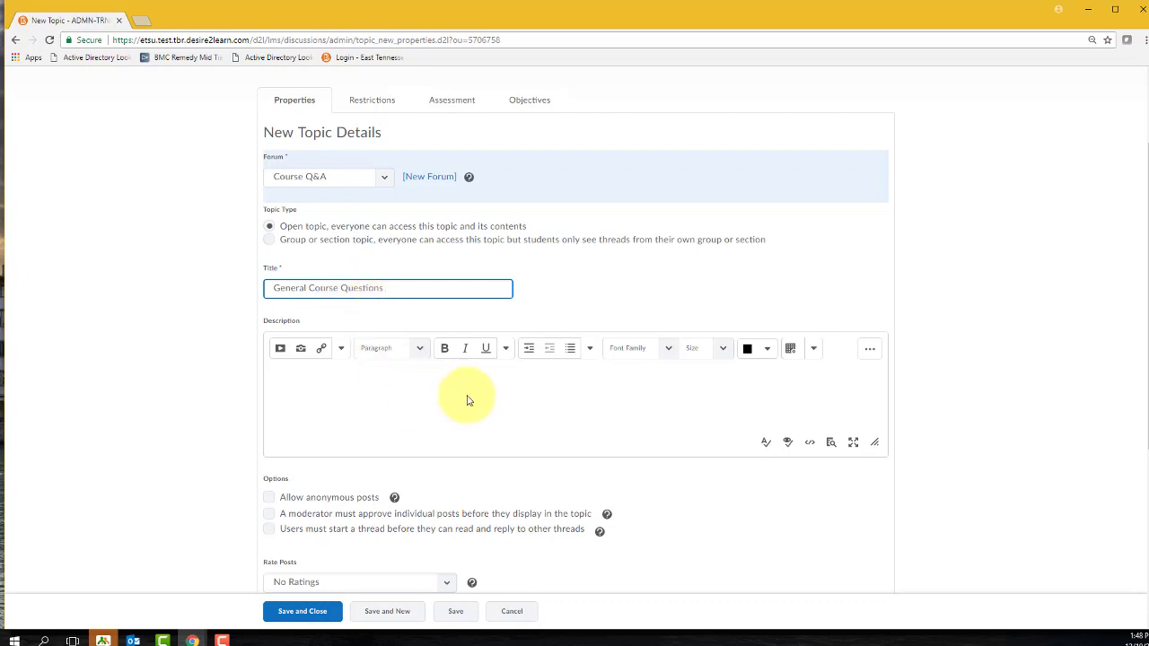
click(395, 384)
text(Quest)
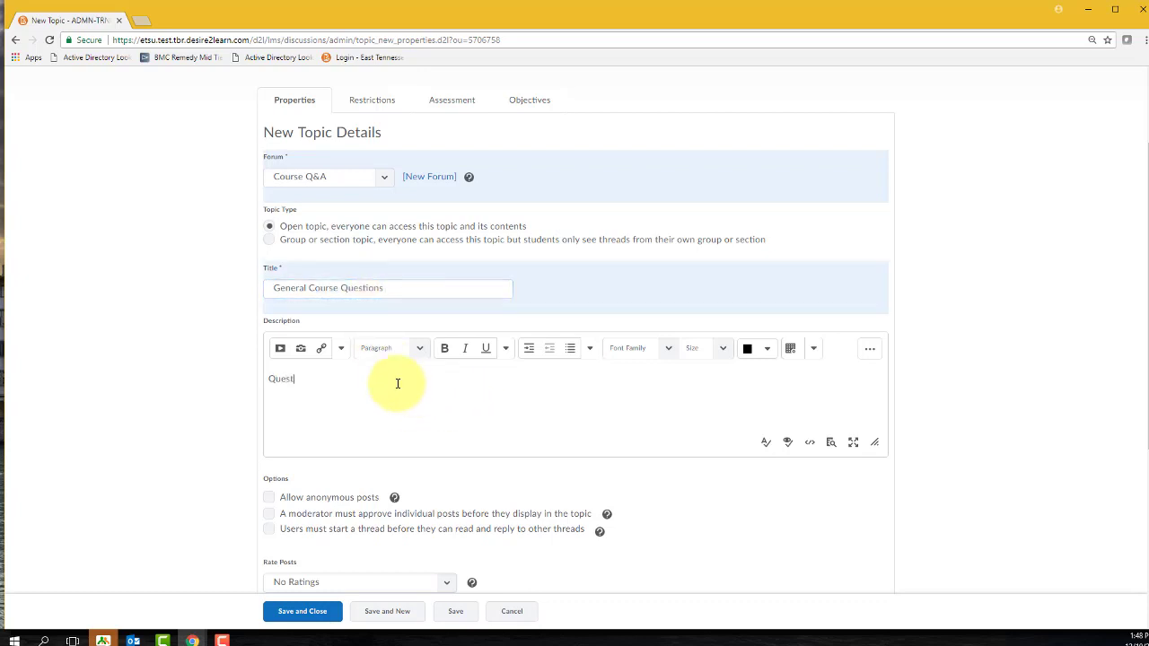
text(ions about the course or the D2L site)
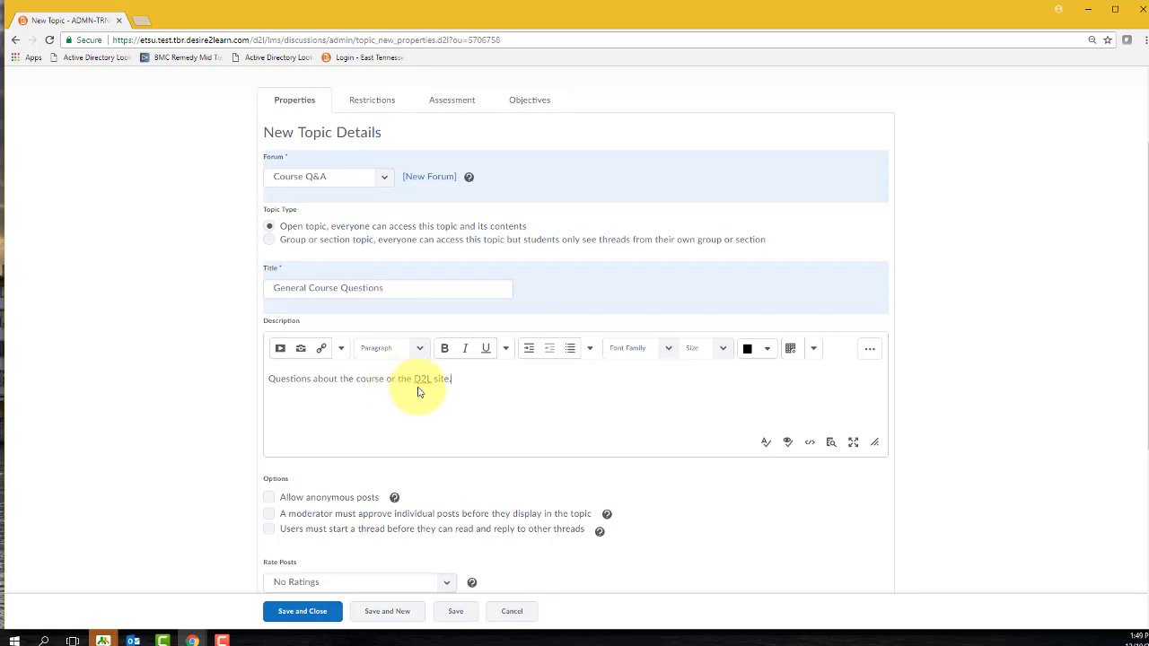
text(.)
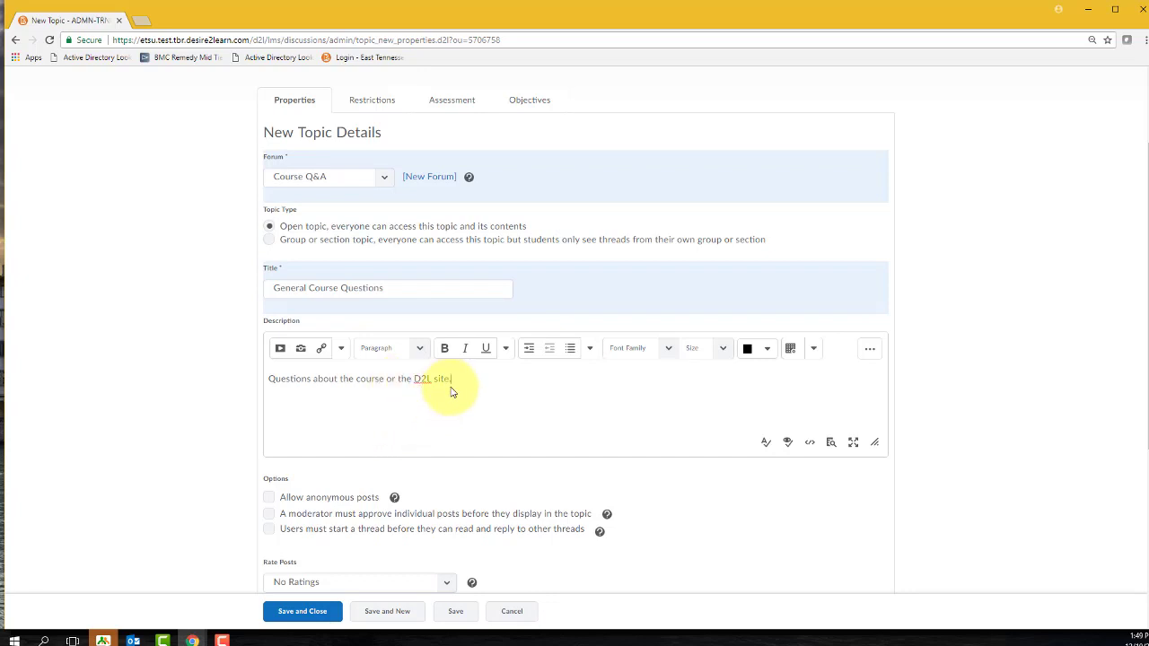
scroll(422, 377, down, 3)
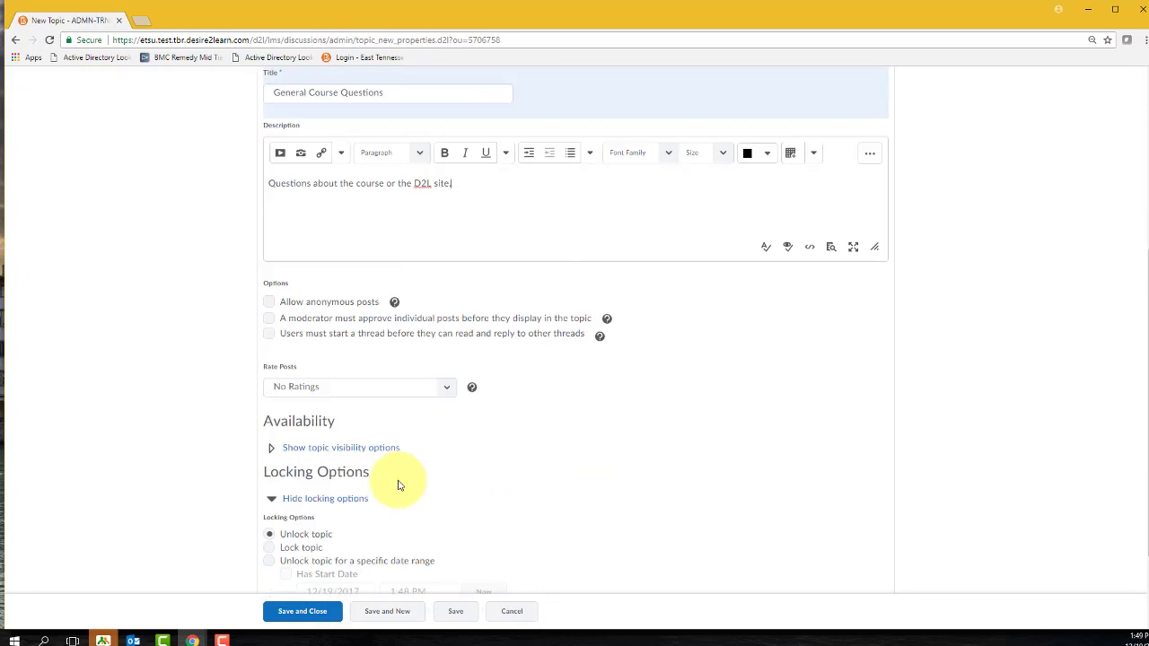
click(310, 607)
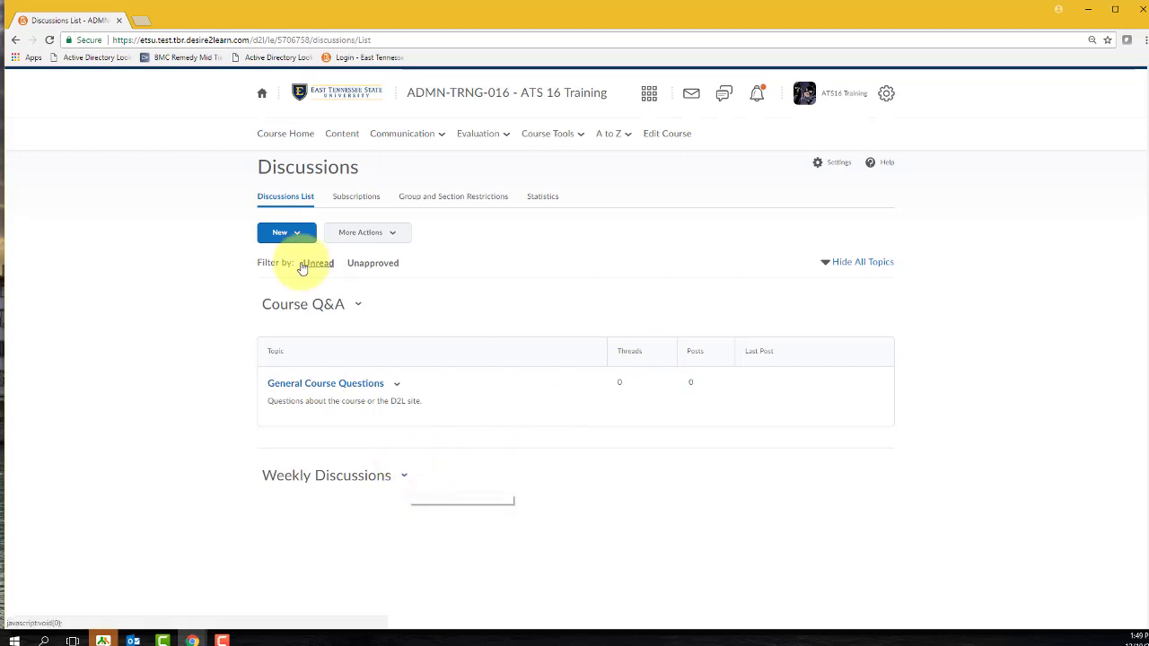
Start another new topic in the Weekly Discussions forum, titled Week 2 -- "Bookless" Libraries.
click(285, 233)
click(305, 288)
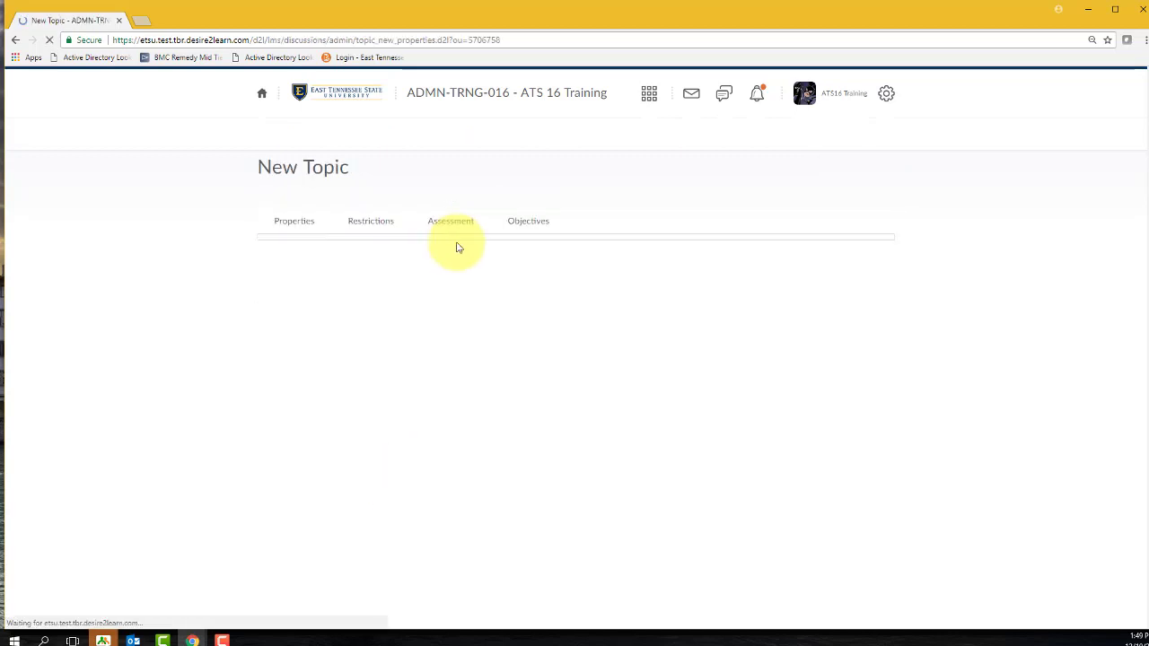
click(384, 298)
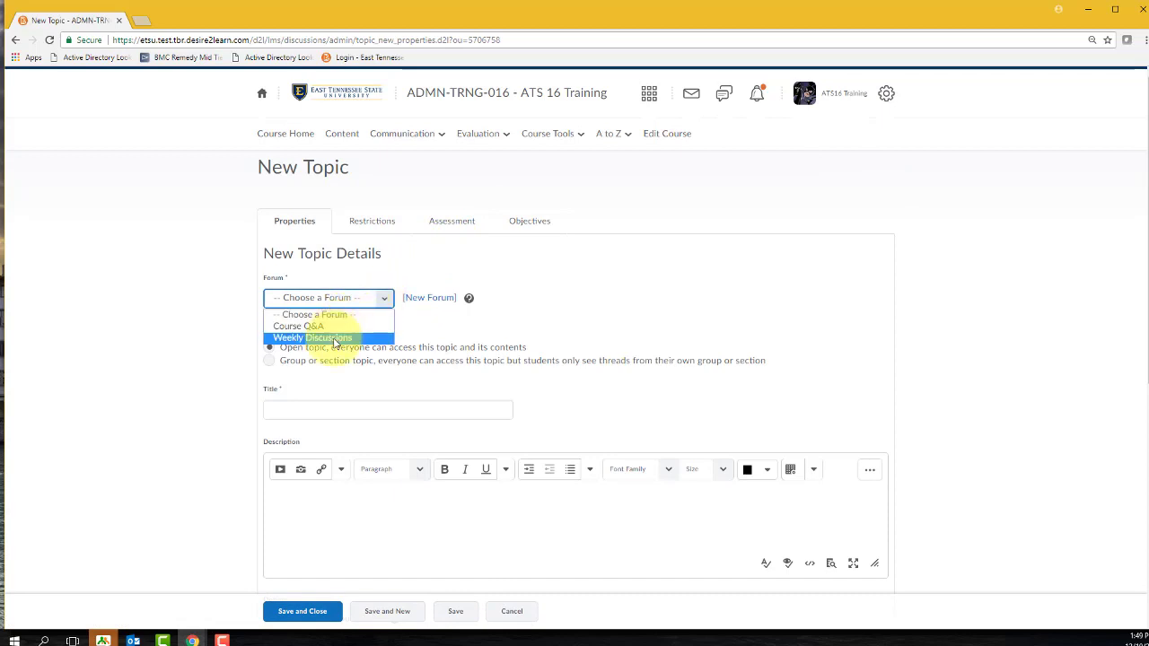
click(334, 338)
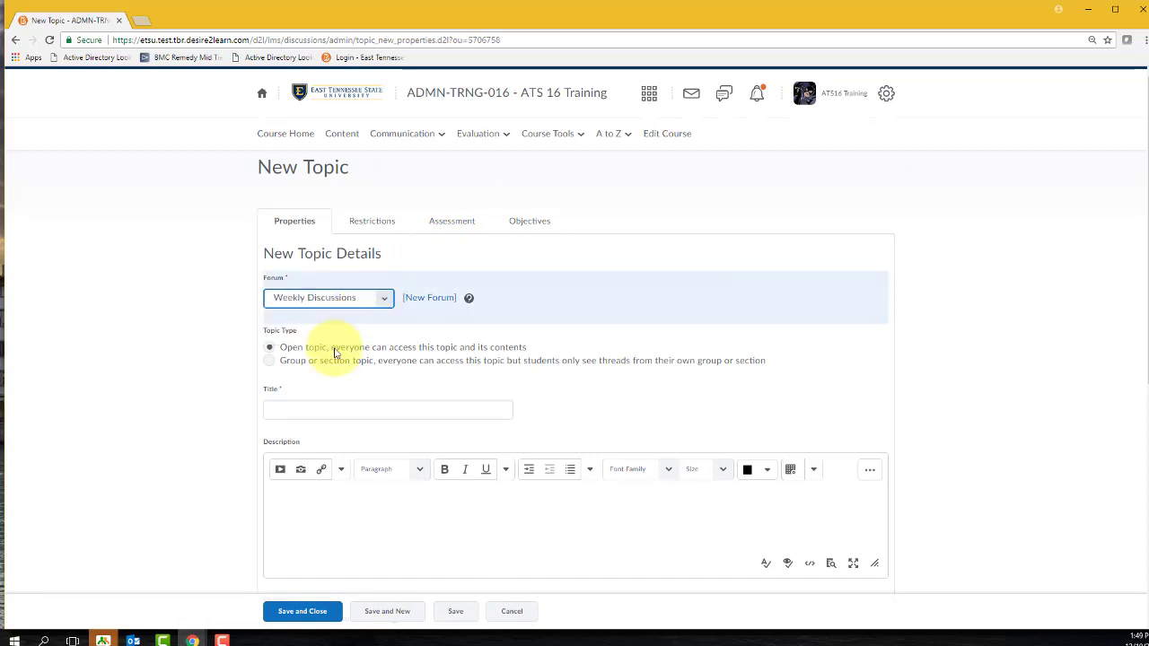
click(342, 410)
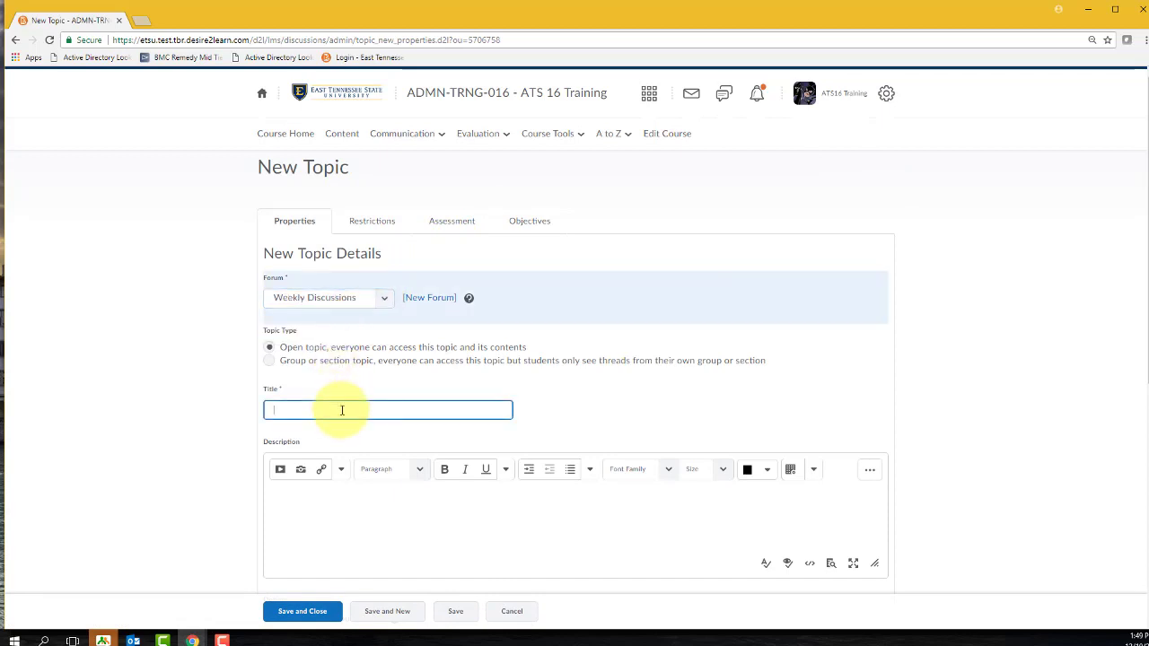
text(Week 2 -- "Bookless" Libraries)
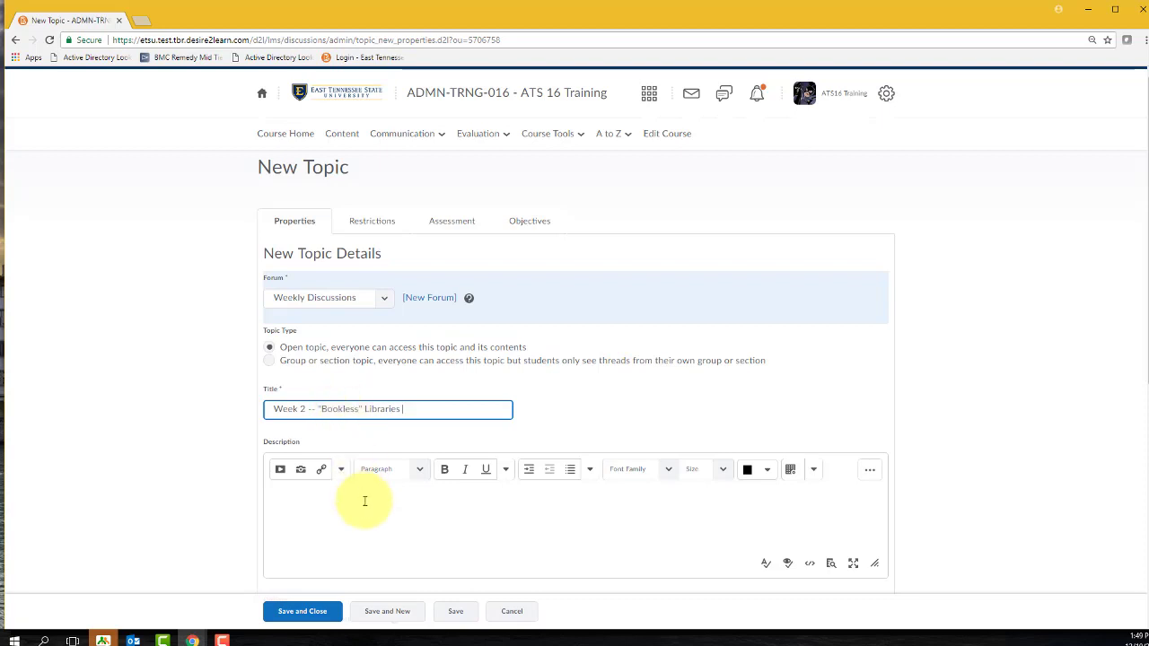
Paste the prepared text on the Drexel and Newport Beach libraries into the description and make the description editor narrower.
scroll(365, 500, down, 1)
scroll(365, 500, down, 1)
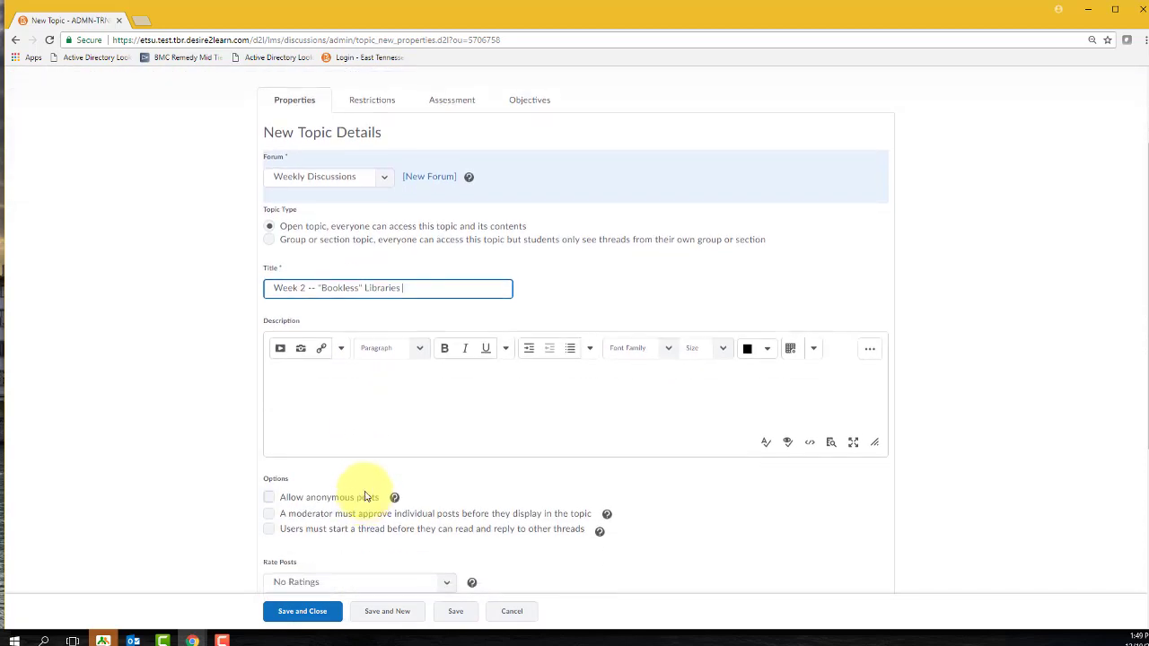
click(357, 439)
click(359, 393)
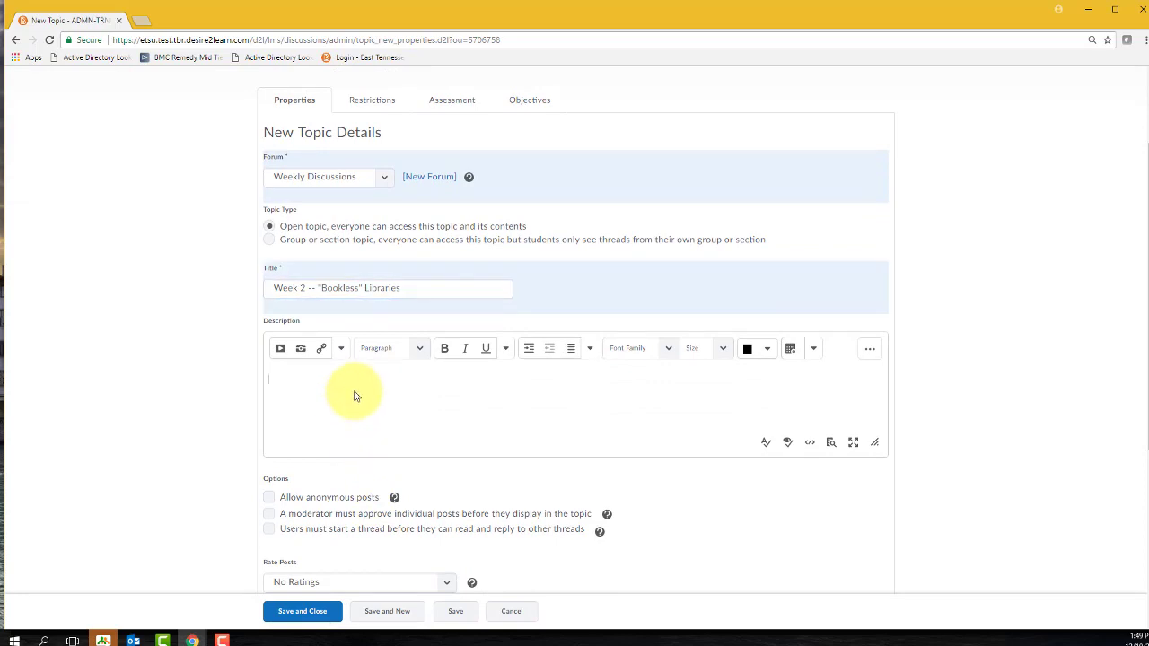
key(ctrl+v)
scroll(595, 428, up, 2)
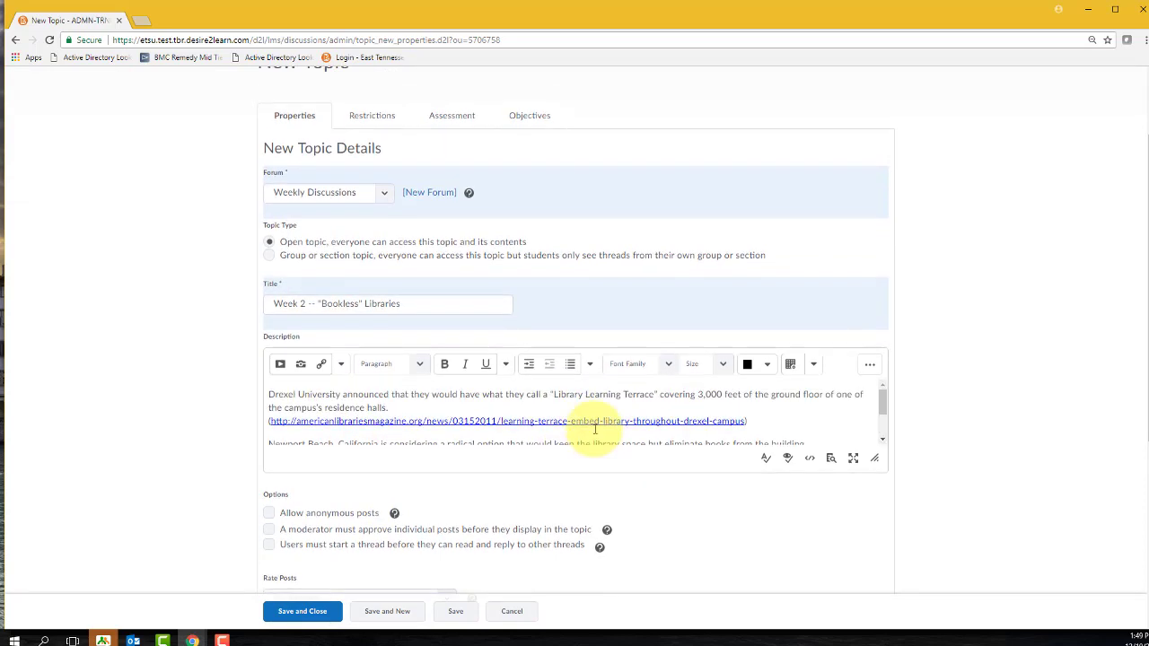
scroll(611, 443, down, 1)
scroll(652, 475, down, 1)
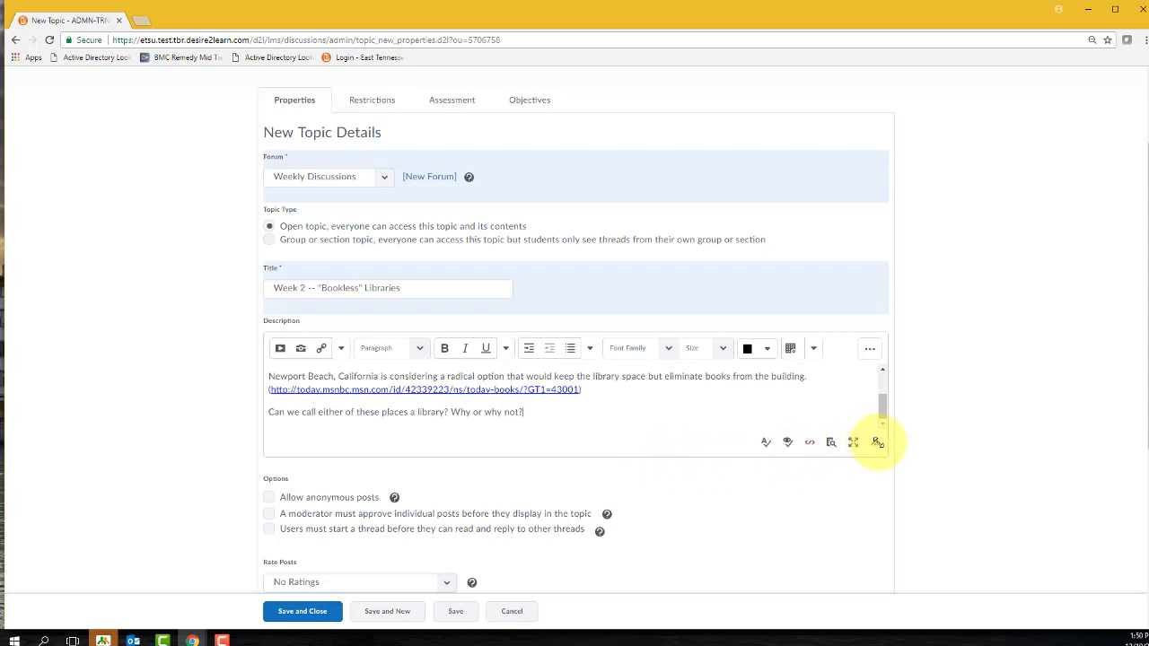
drag(877, 441, 516, 449)
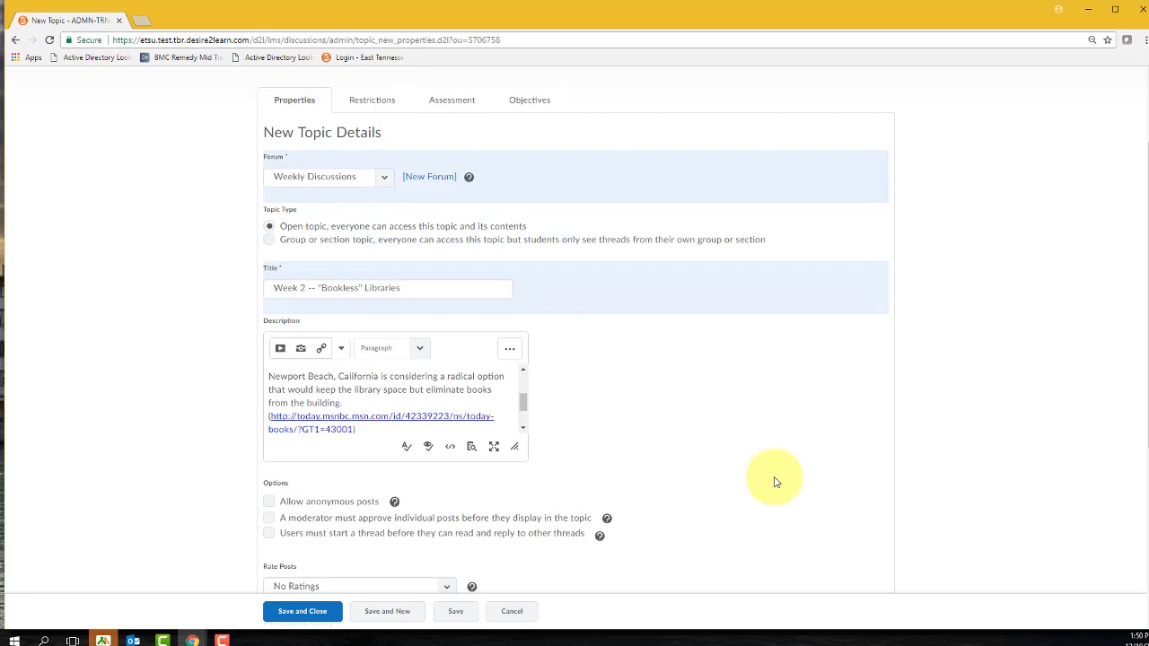
Expand the topic visibility options and choose No Ratings for rating posts.
scroll(775, 482, down, 3)
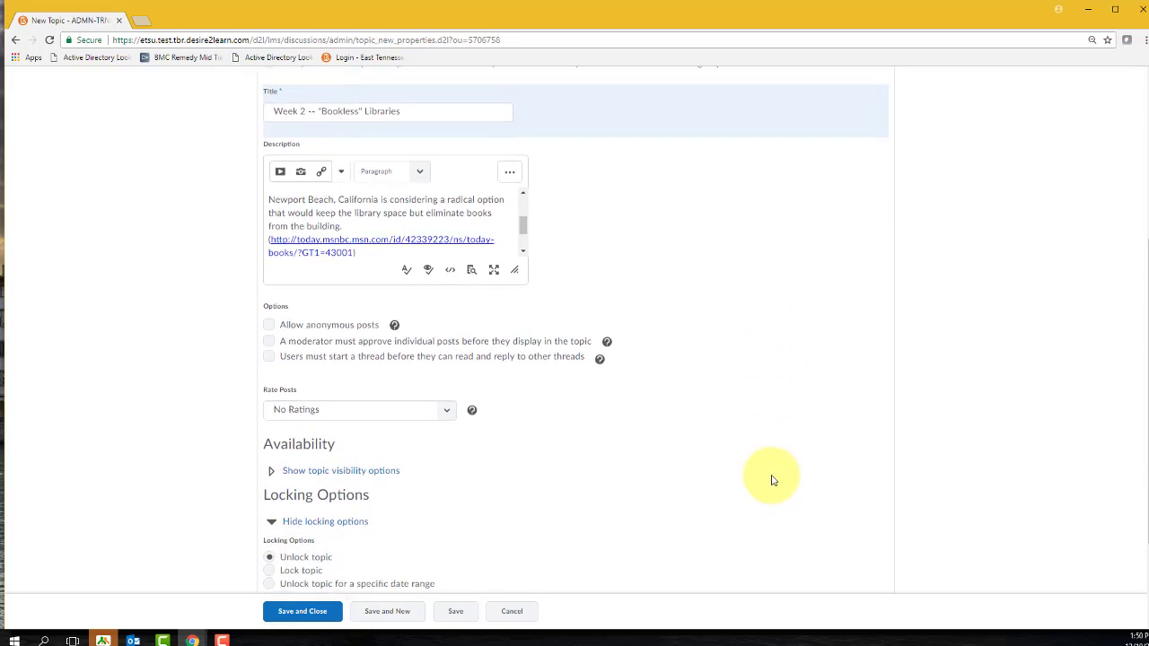
scroll(745, 467, down, 1)
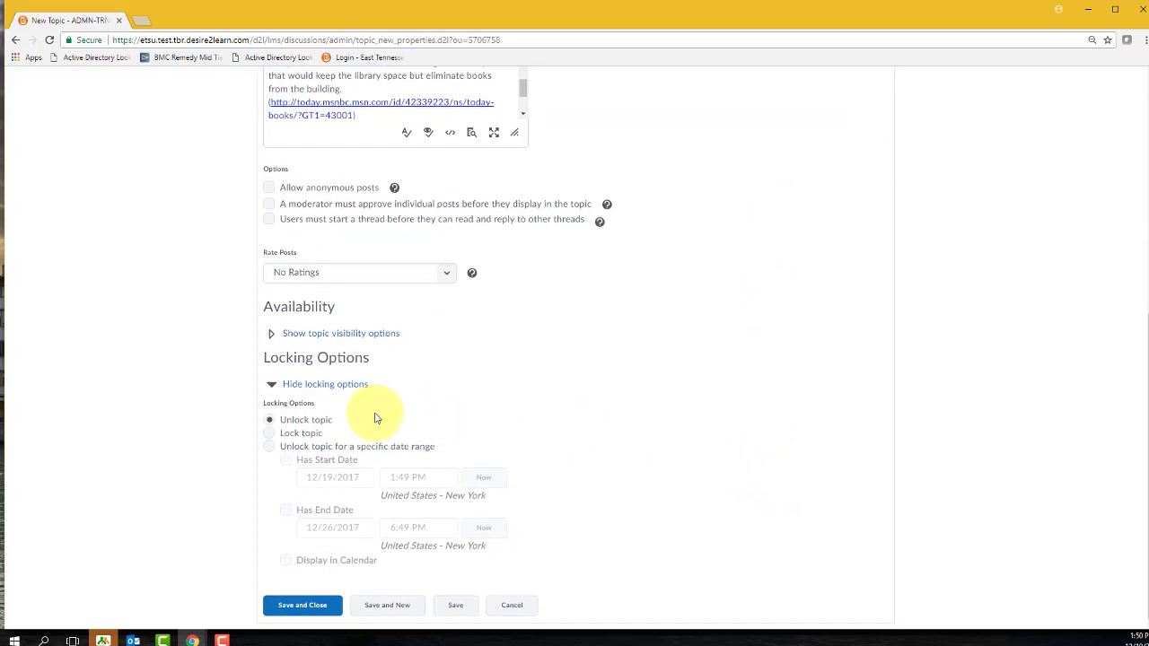
click(320, 333)
scroll(640, 378, down, 2)
scroll(656, 384, up, 2)
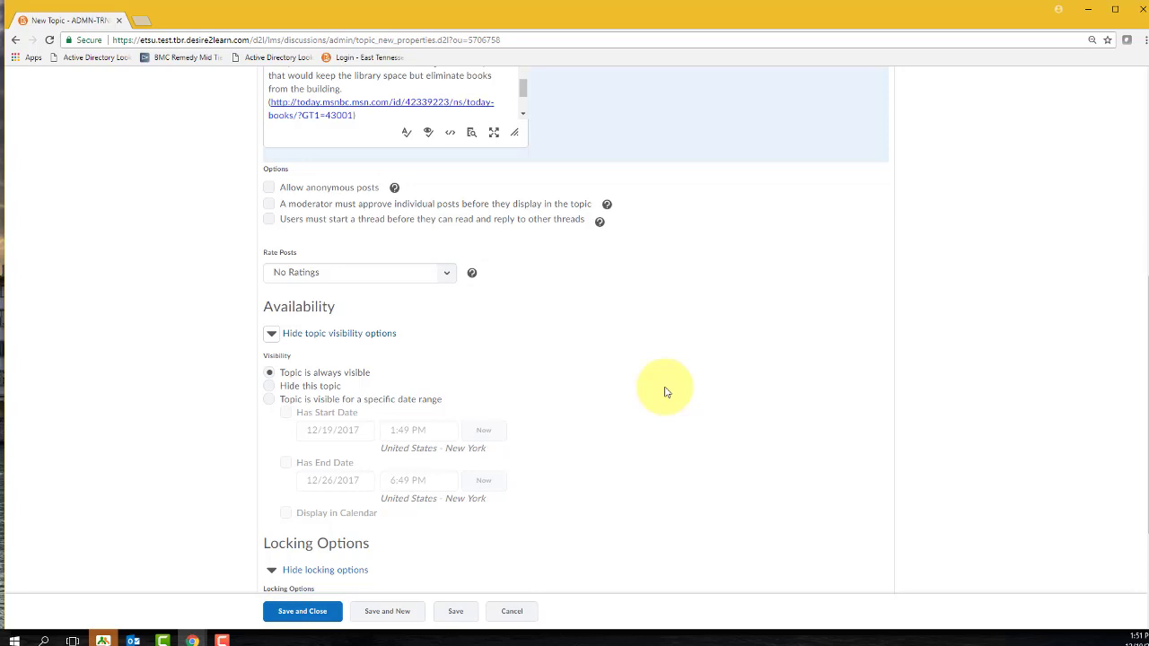
click(446, 275)
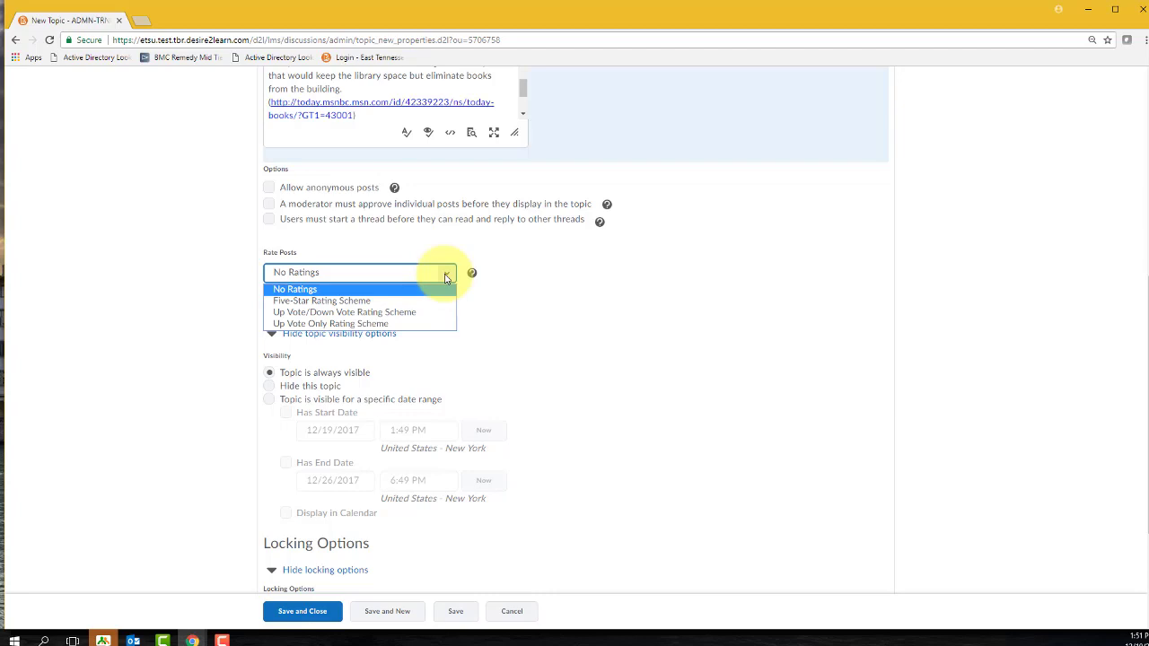
click(302, 289)
Make the topic visible for a specific date range, from 6/7/2015 8:00 AM to 6/14/2015 8:00 AM.
scroll(607, 391, down, 1)
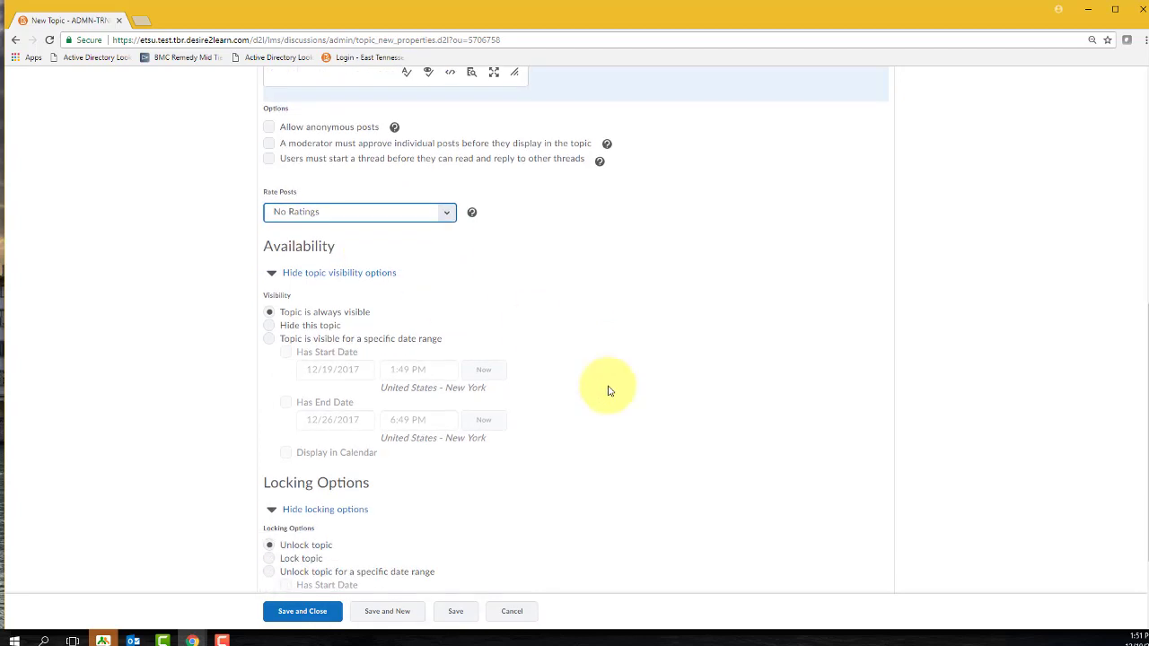
scroll(608, 391, down, 2)
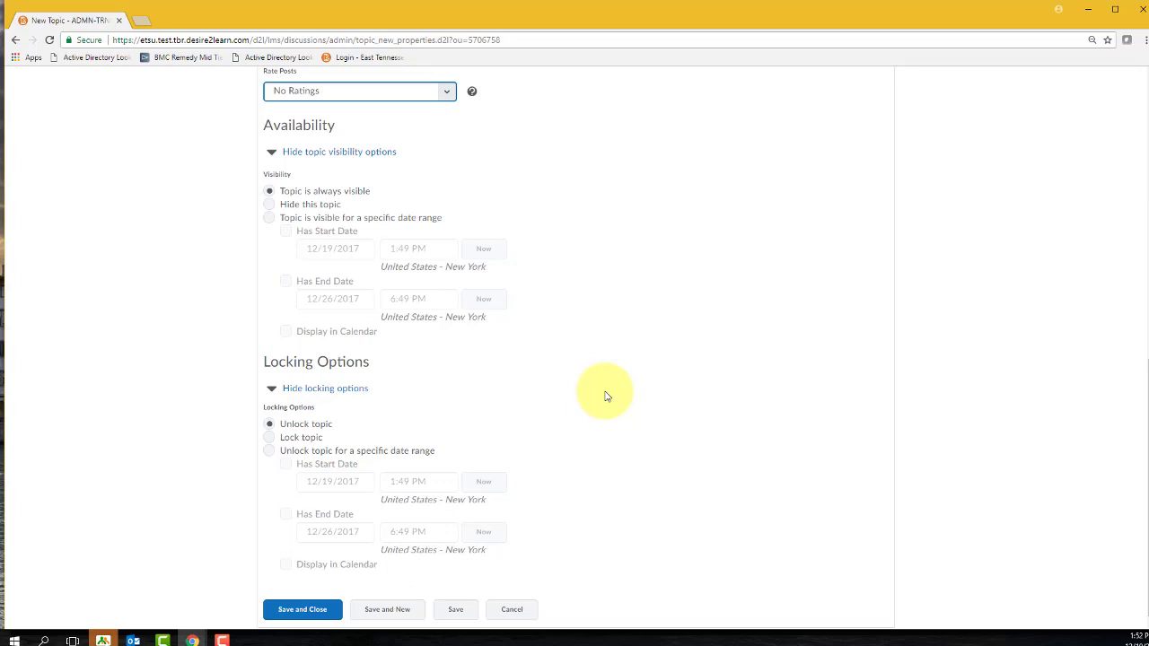
click(268, 217)
click(287, 231)
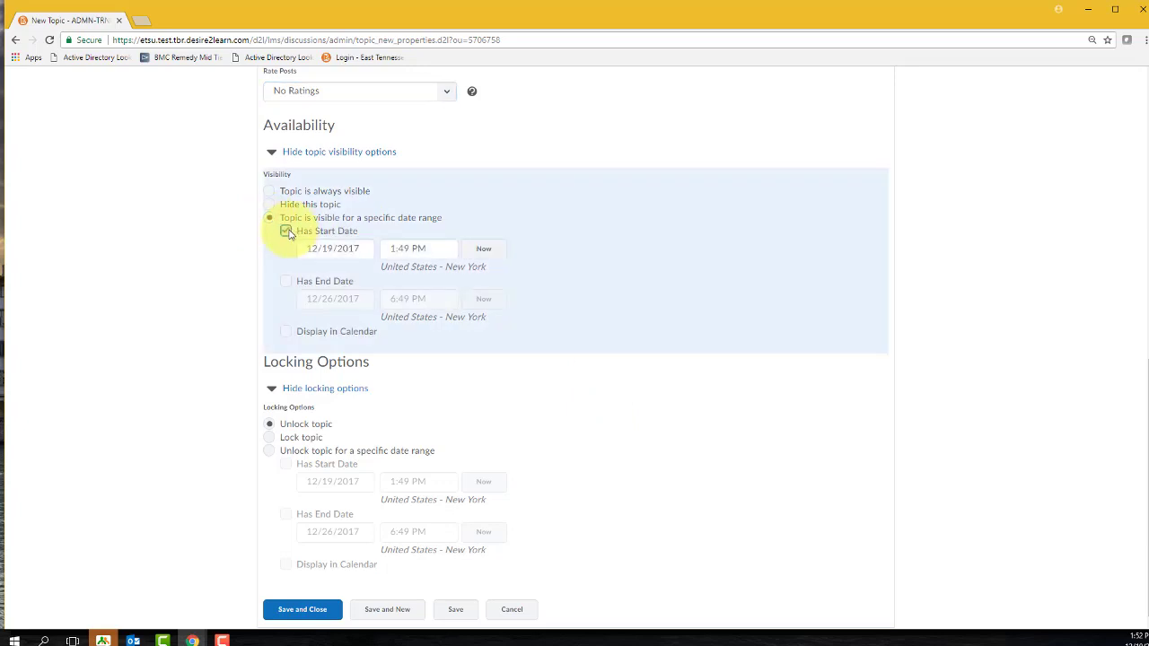
click(286, 281)
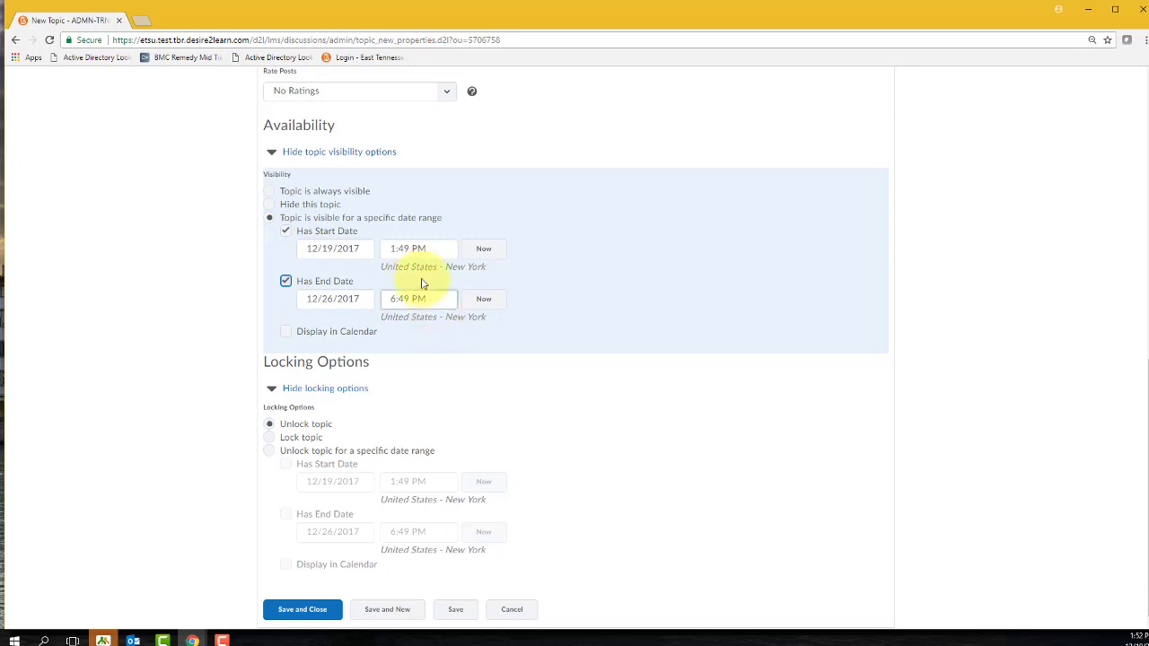
click(285, 281)
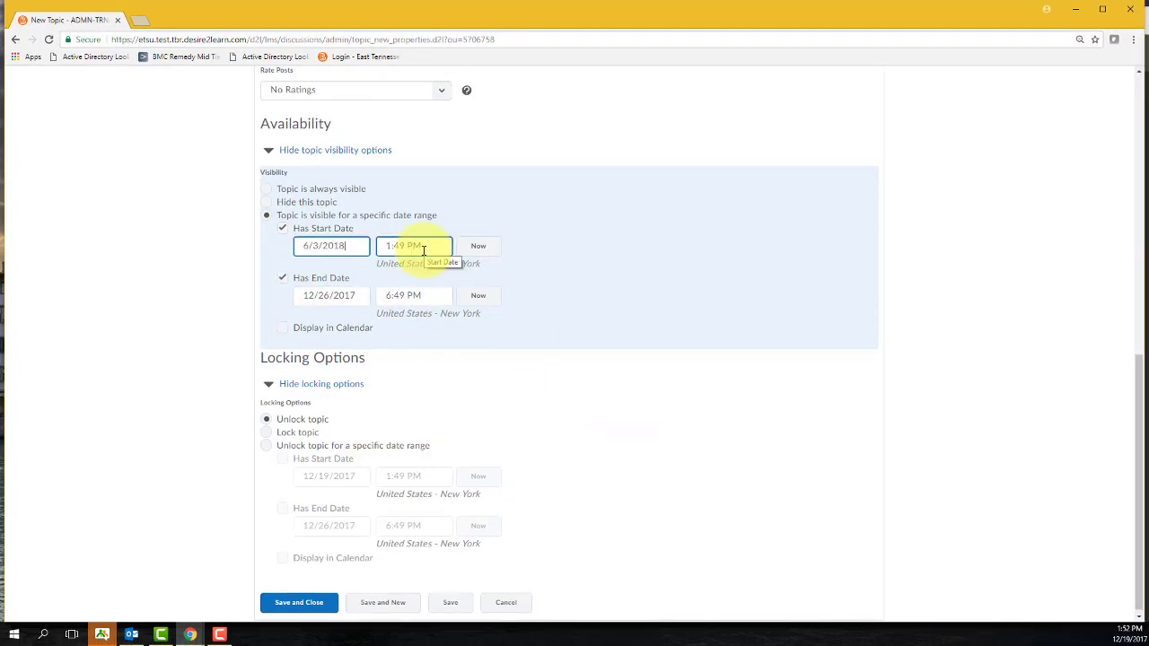
click(361, 299)
scroll(352, 305, down, 1)
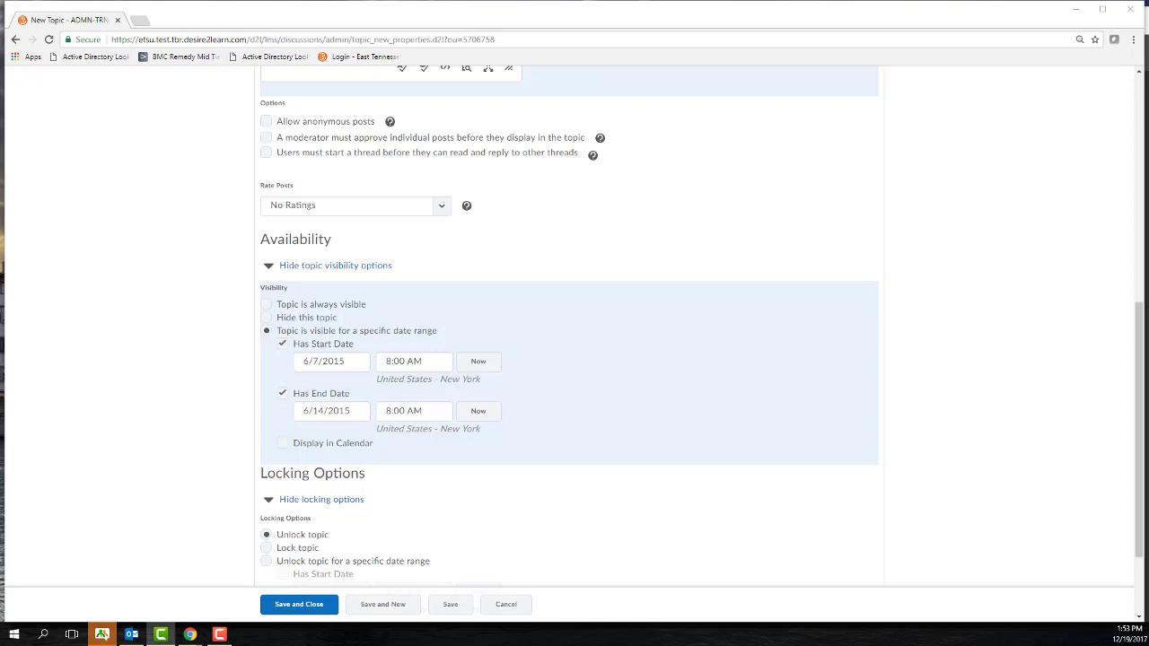
Review the topic's locking options, and view its release conditions and its group and section restrictions.
scroll(227, 438, down, 2)
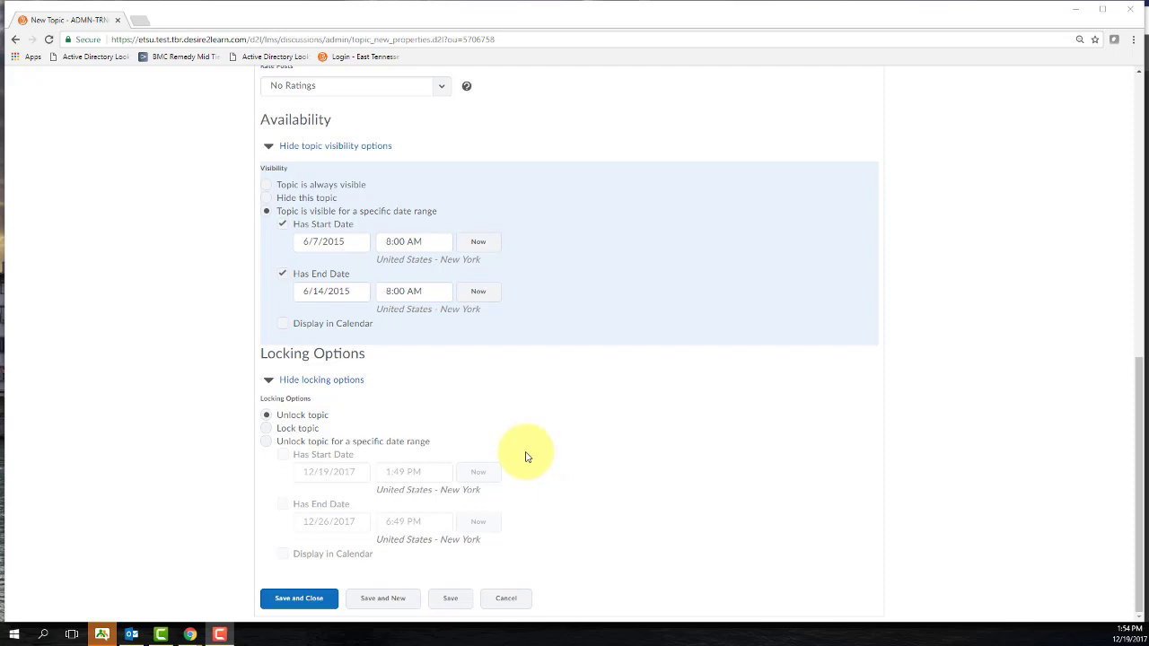
scroll(526, 457, up, 7)
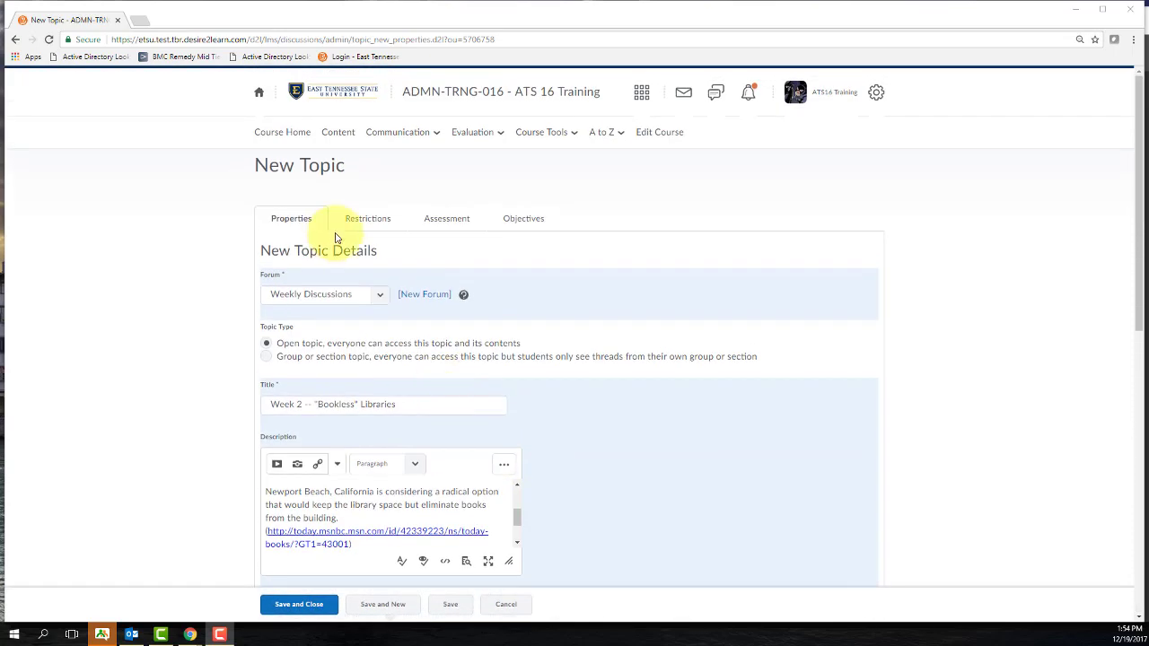
click(384, 221)
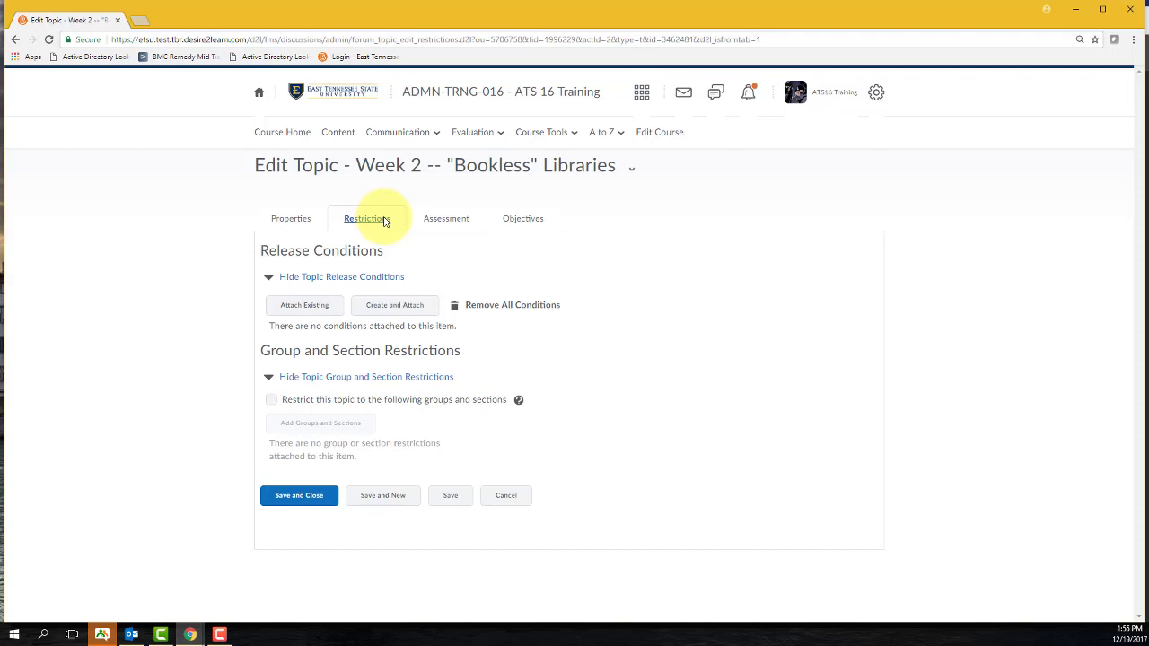
In the topic's assessment settings, create and save a new grade item named Week 2, keeping the default grading and visibility options.
click(453, 222)
scroll(569, 314, down, 1)
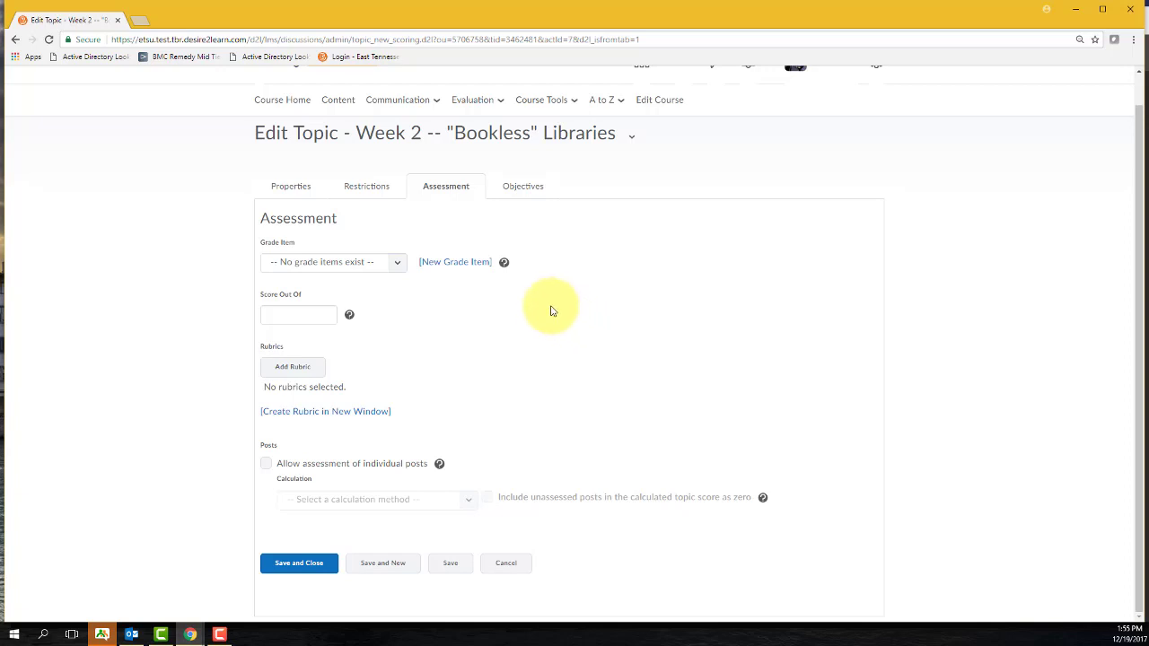
click(399, 266)
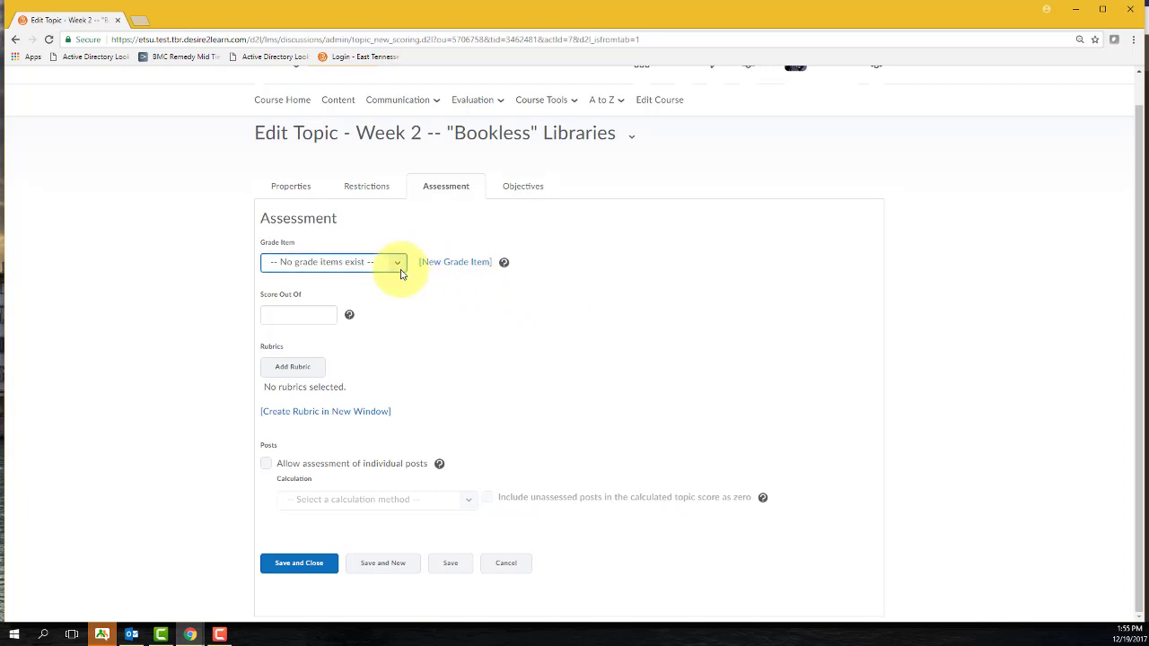
click(456, 262)
click(490, 242)
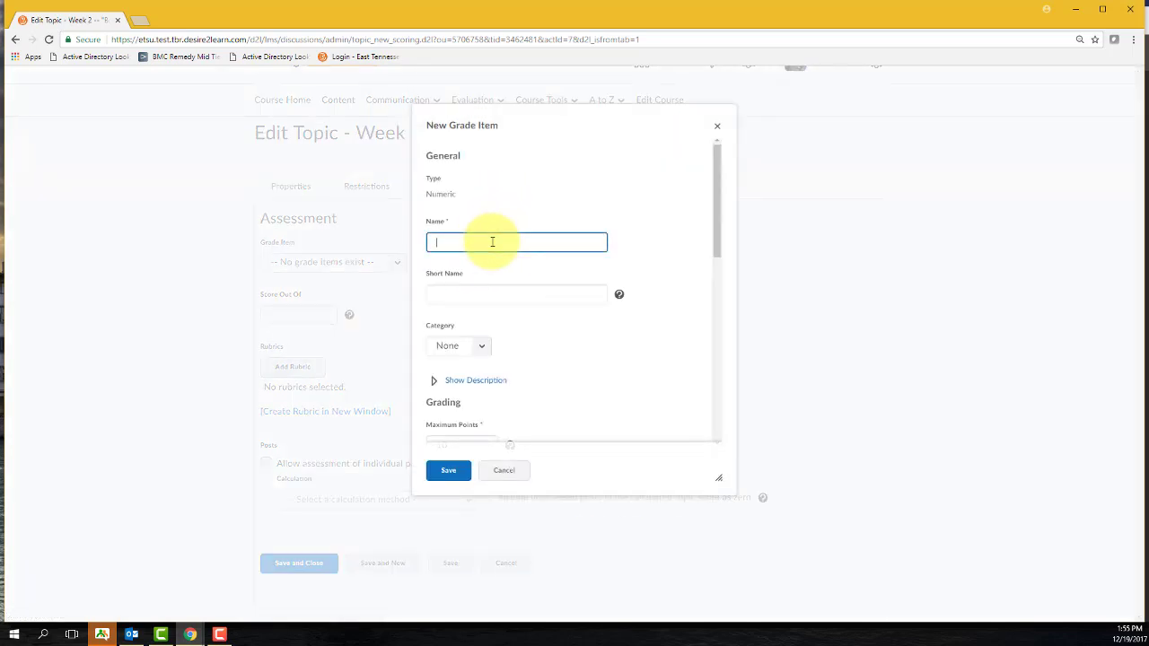
text(Week 2)
scroll(526, 341, down, 3)
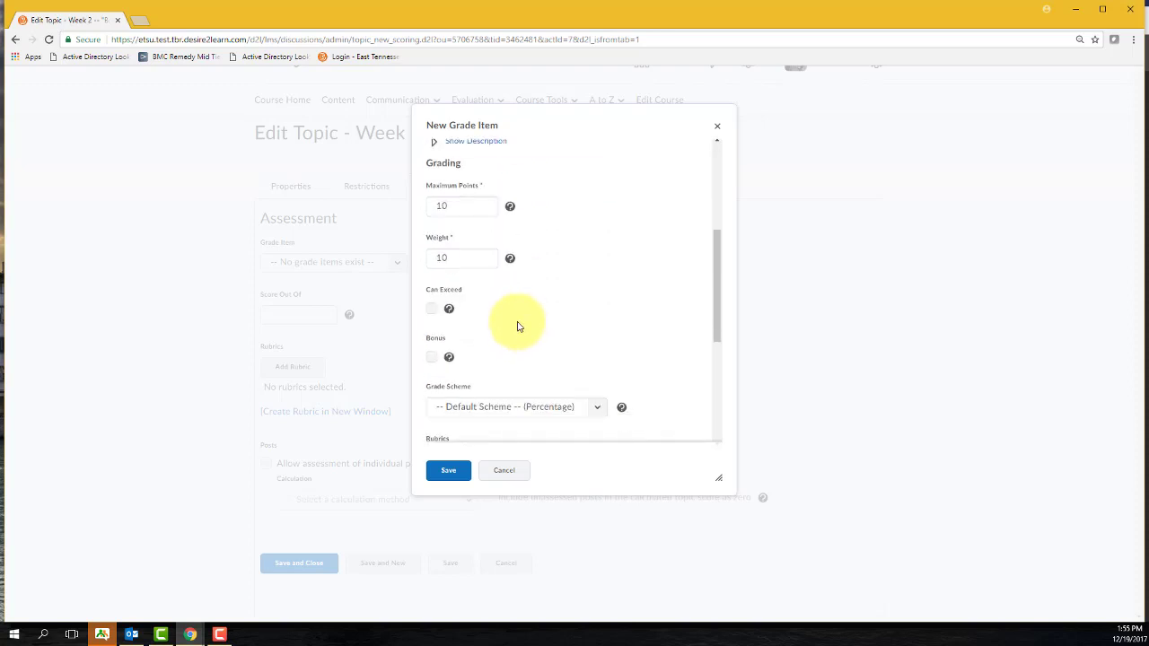
scroll(515, 323, up, 1)
scroll(512, 310, down, 10)
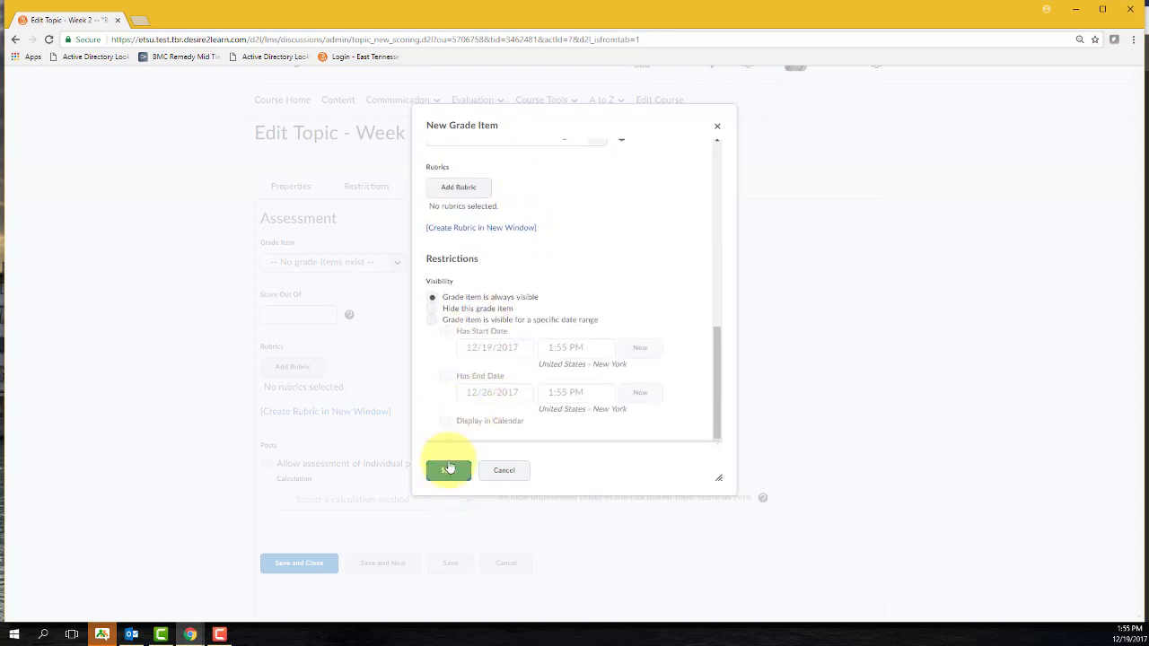
click(448, 471)
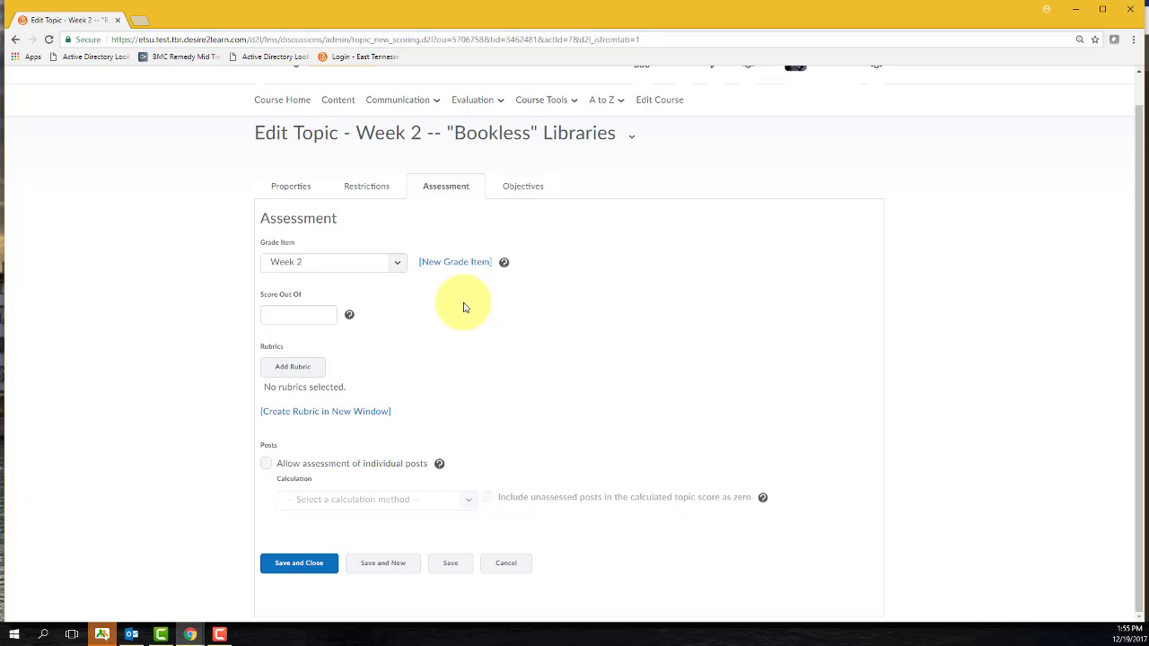
Set the topic's score to be out of 10, keeping Week 2 as its grade item.
click(308, 311)
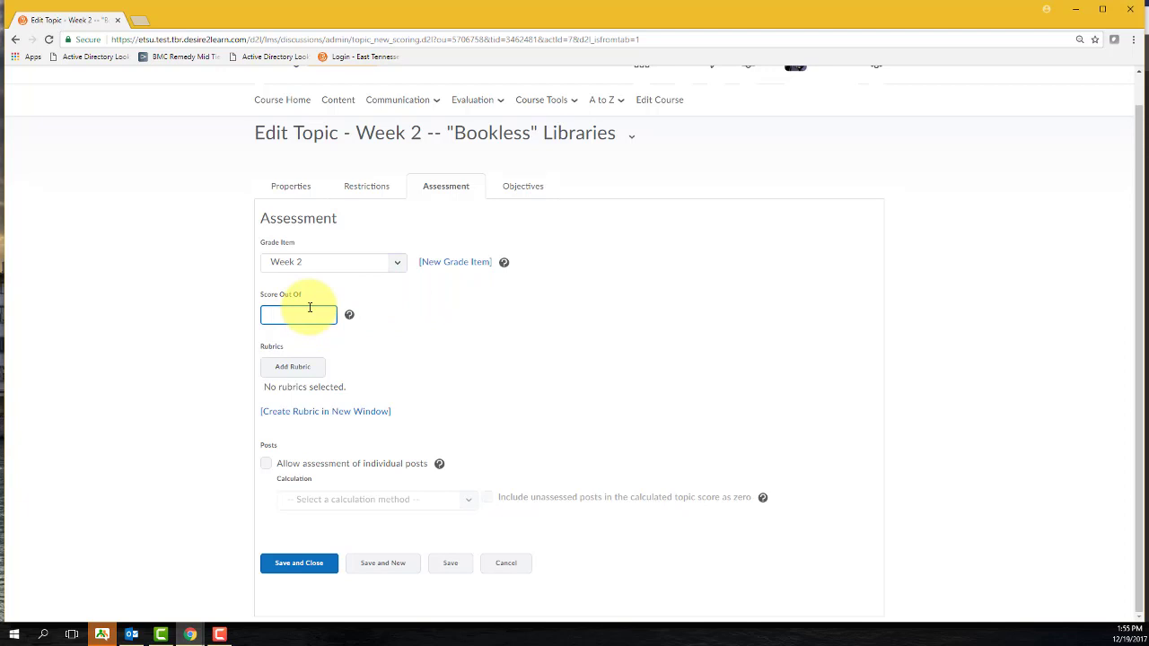
text(10)
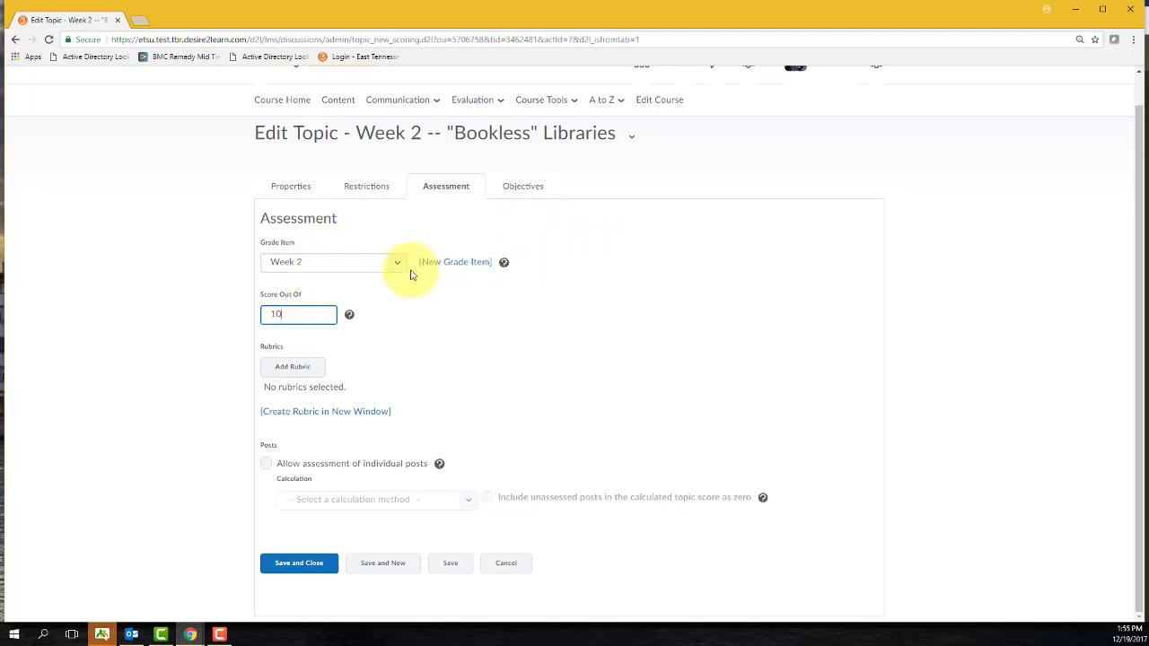
click(382, 265)
click(382, 266)
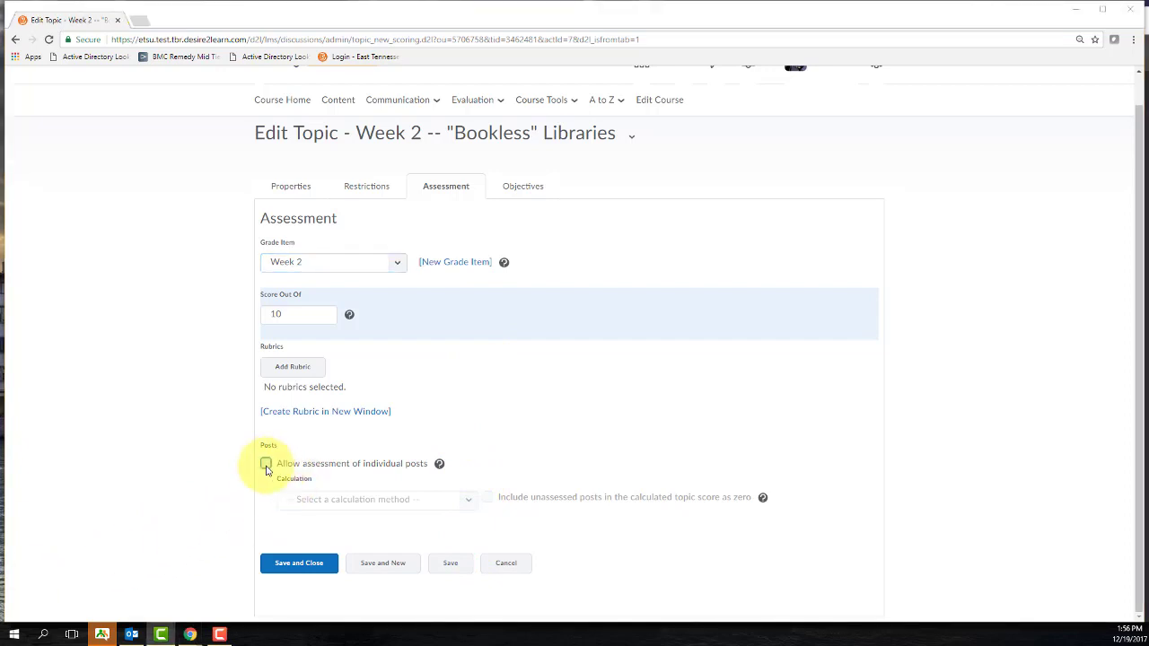
click(266, 464)
click(330, 500)
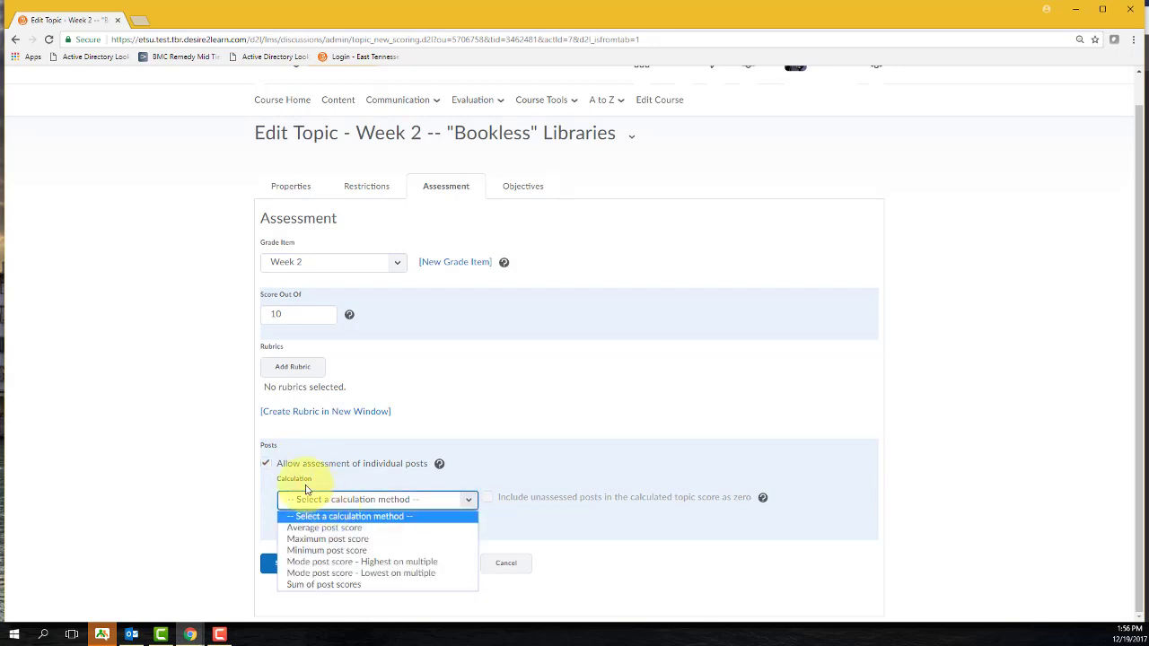
click(266, 463)
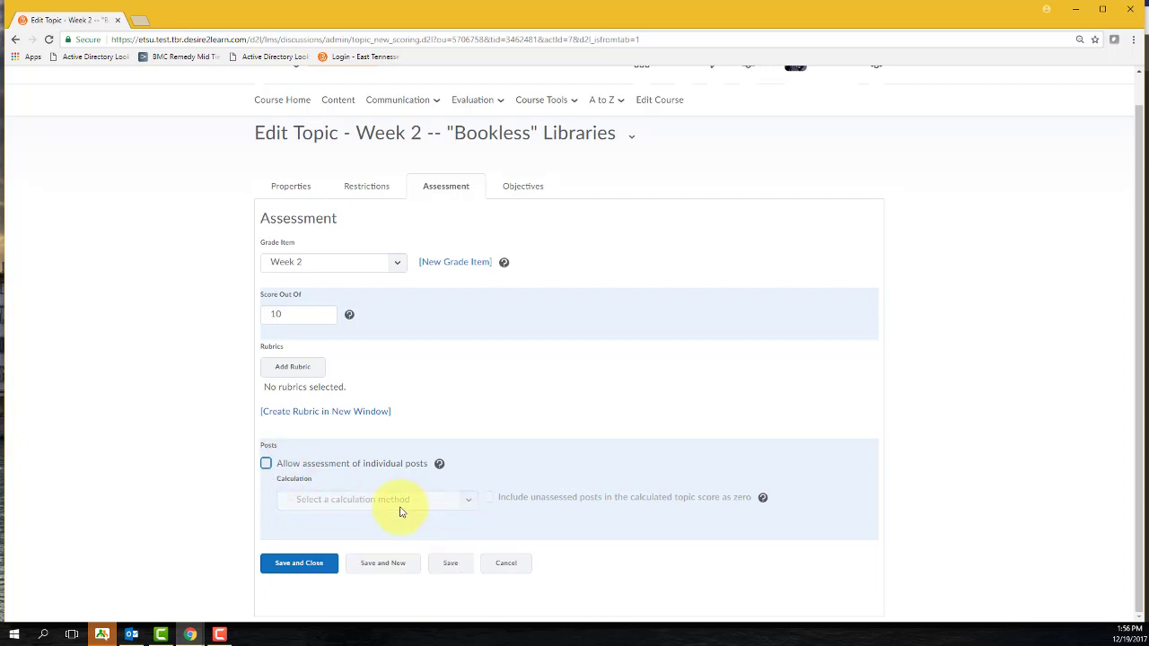
Save and close the topic and review its entry under Weekly Discussions in the discussions list.
click(300, 568)
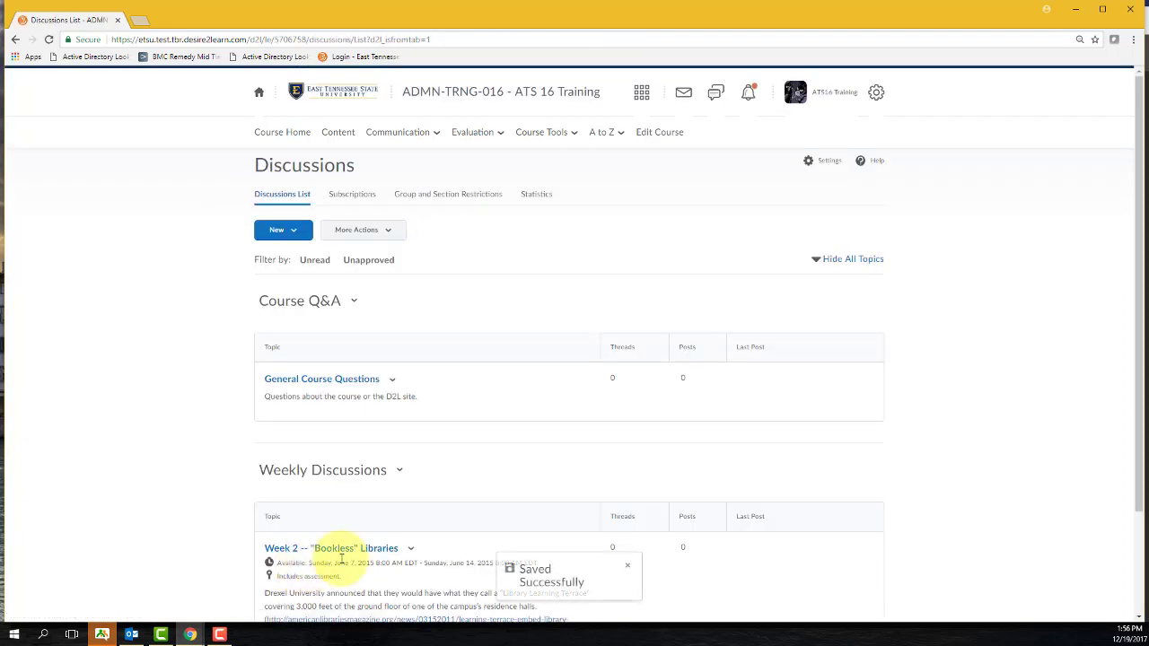
scroll(506, 513, down, 2)
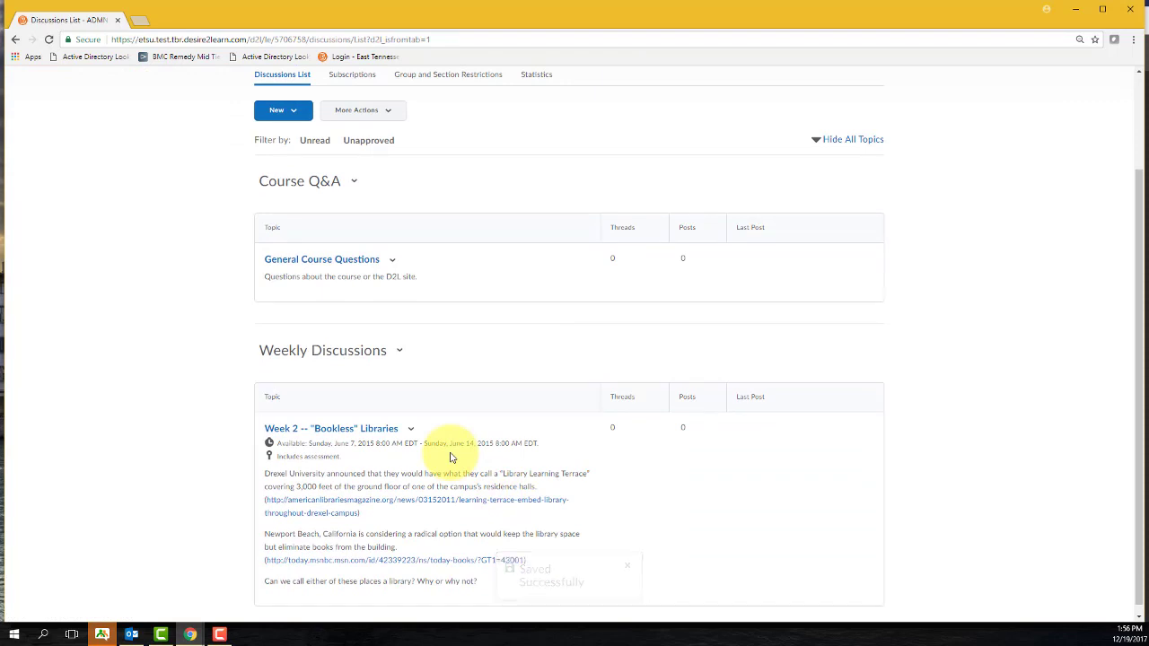
scroll(452, 458, down, 1)
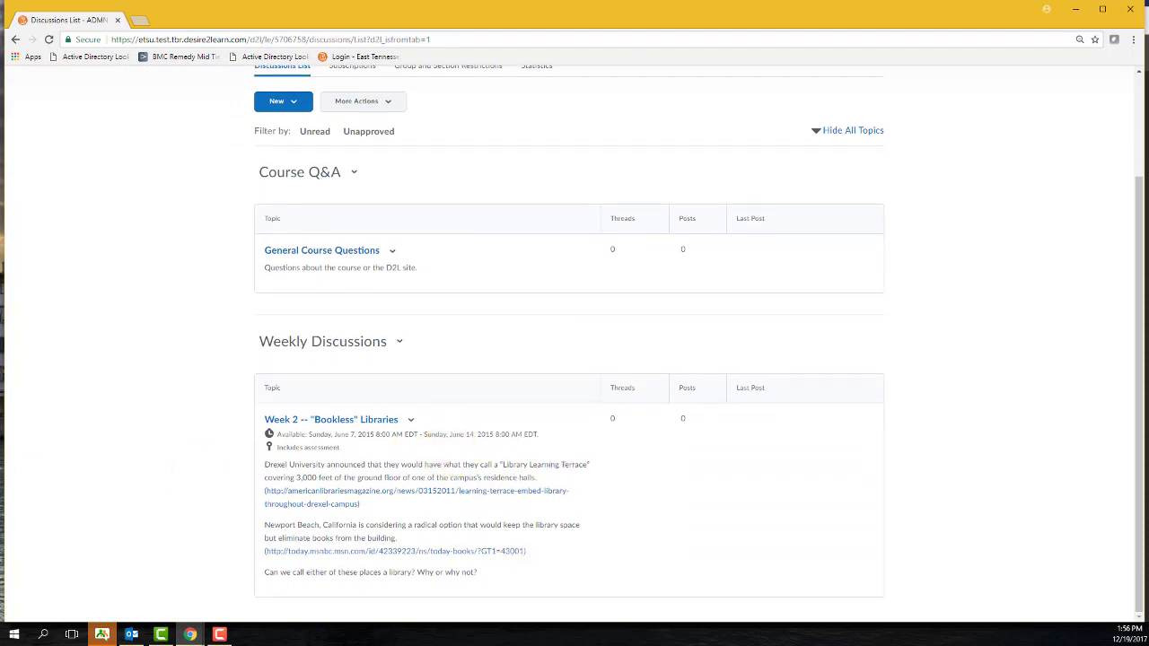